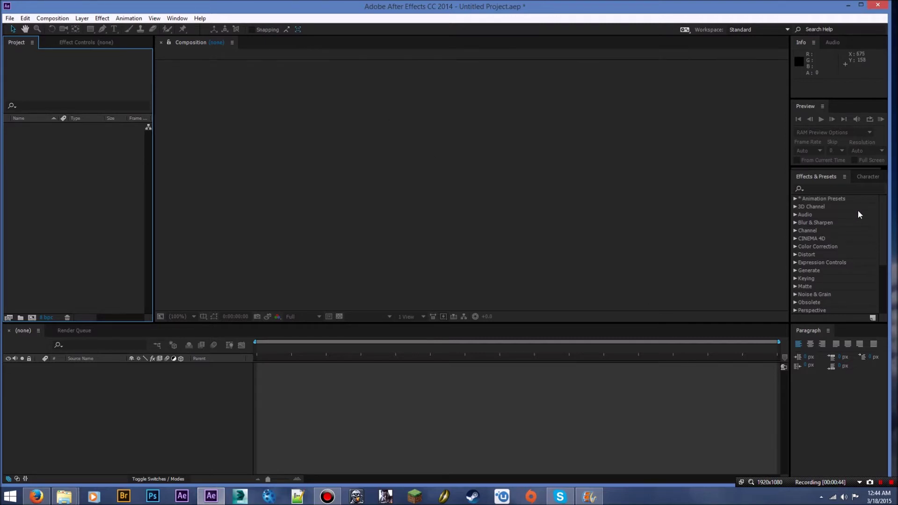
Import the two GoPro clips GOPR0319 and GOPR0320 from the desktop into the project and restore the full-screen workspace.
drag(888, 190, 743, 190)
drag(839, 149, 458, 179)
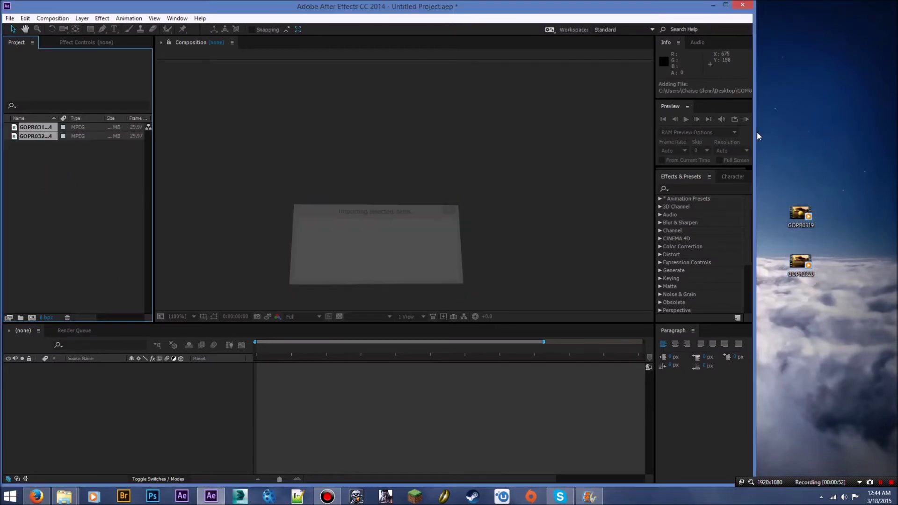
drag(752, 129, 853, 131)
click(824, 4)
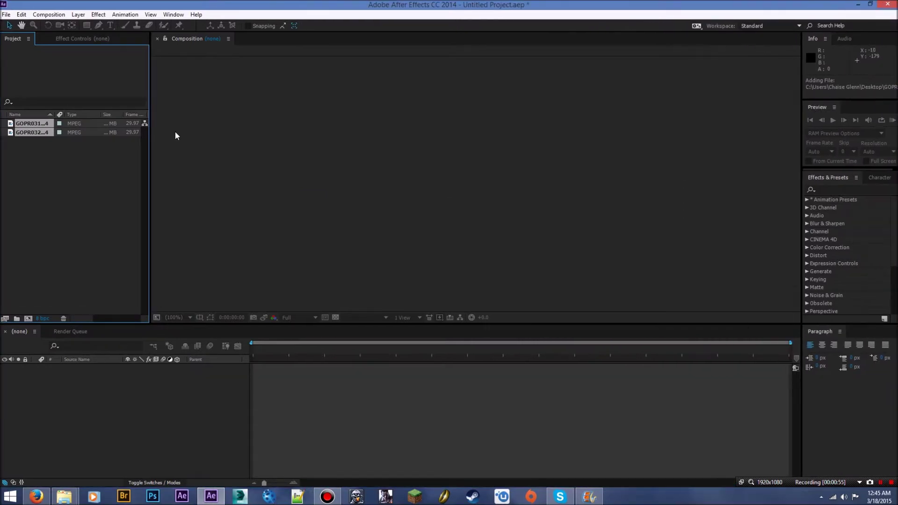
Create a new composition named "Masking and Animation" with the HDTV 1080 29.97 preset.
click(53, 161)
right_click(41, 177)
click(54, 183)
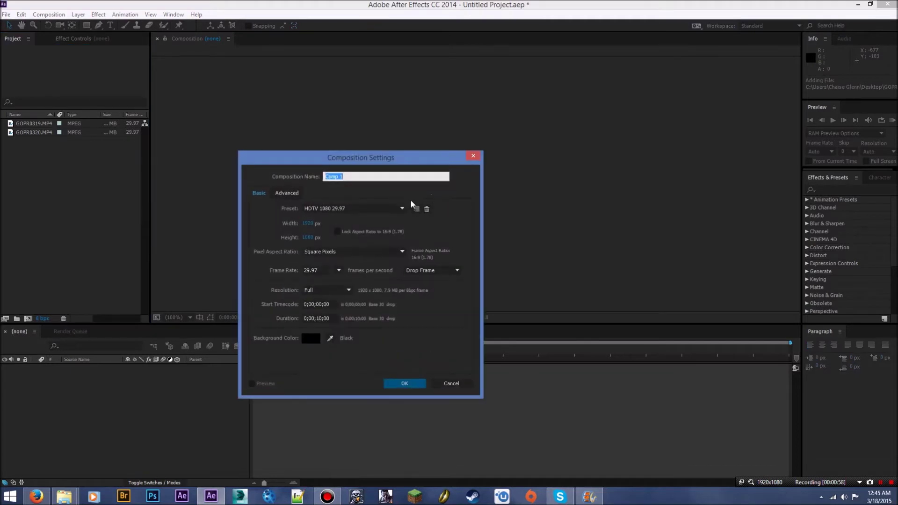
key(BackSpace)
text(ma)
text(Masking )
text(and )
text(Animation)
click(403, 383)
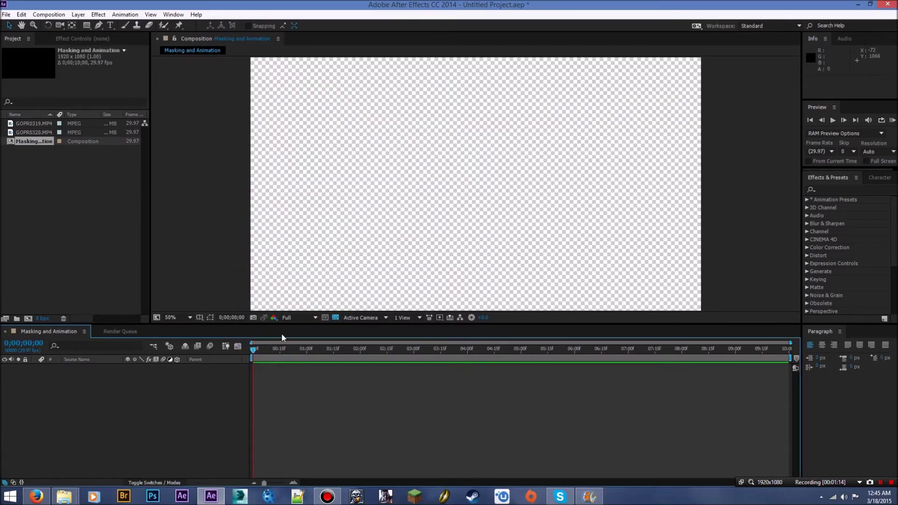
Add both GOPR0319.MP4 and GOPR0320.MP4 to the Masking and Animation composition as layers.
click(36, 124)
shift+click(38, 133)
drag(39, 129, 89, 400)
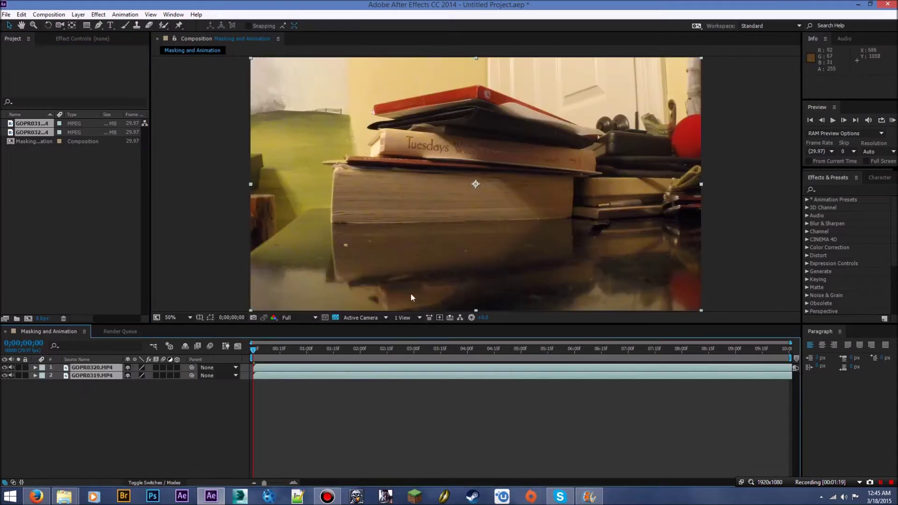
click(84, 398)
Scrub through the composition to review the footage of the upper clip.
mouse_move(254, 350)
mouse_down()
mouse_move(299, 351)
mouse_move(249, 350)
mouse_up()
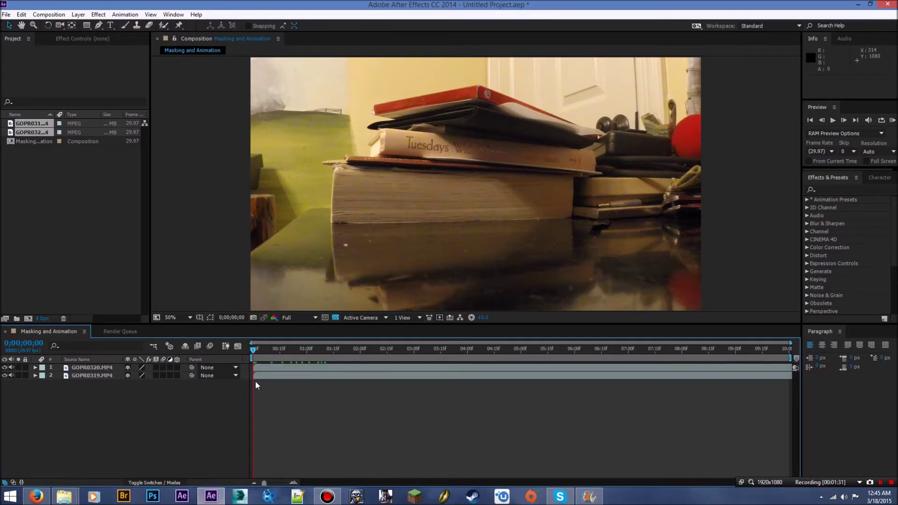
drag(447, 349, 750, 342)
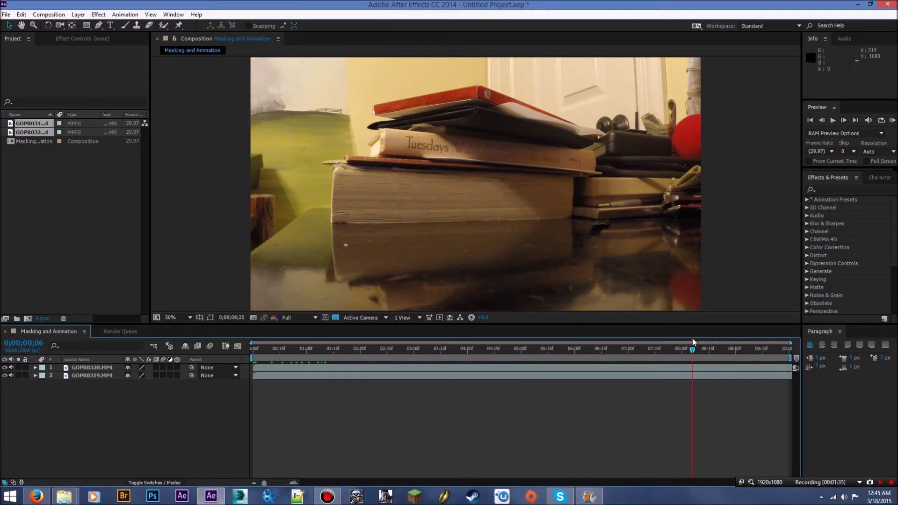
drag(693, 339, 441, 339)
Place the GOPR0319.MP4 layer above the GOPR0320.MP4 layer in the composition.
drag(84, 375, 86, 370)
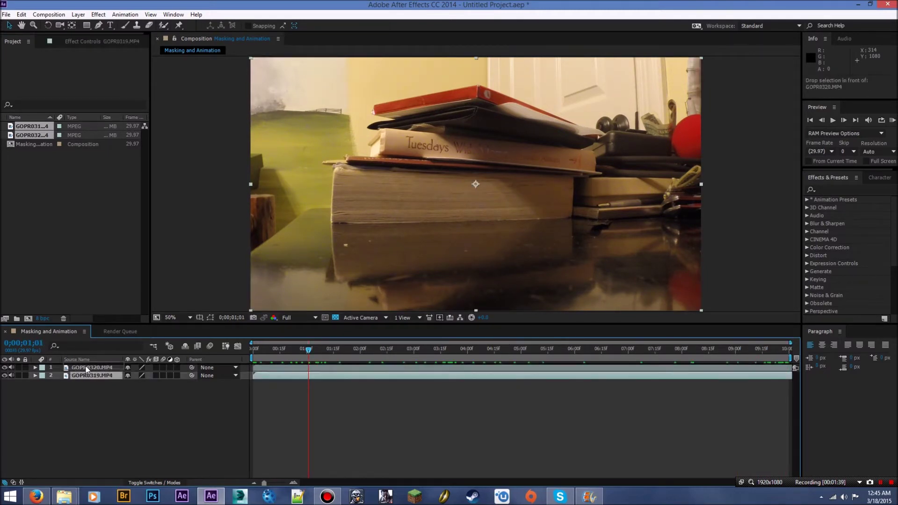
drag(86, 370, 87, 372)
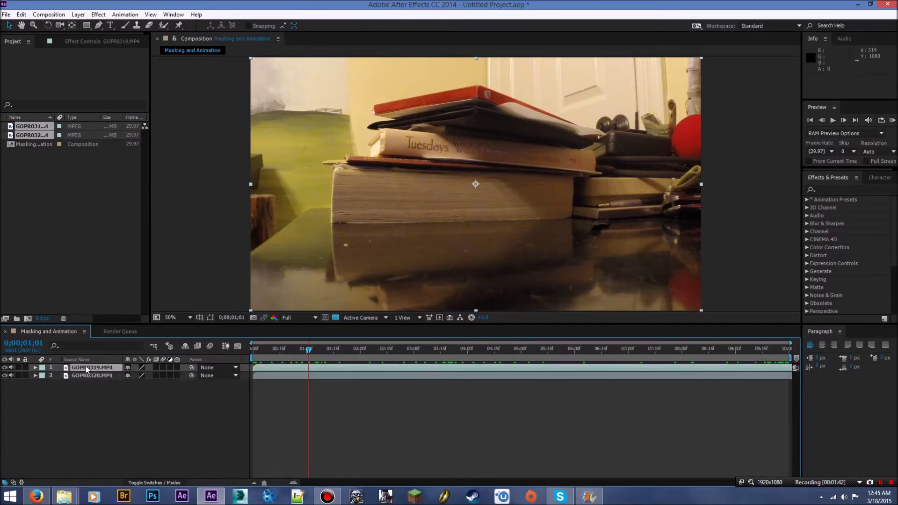
click(83, 374)
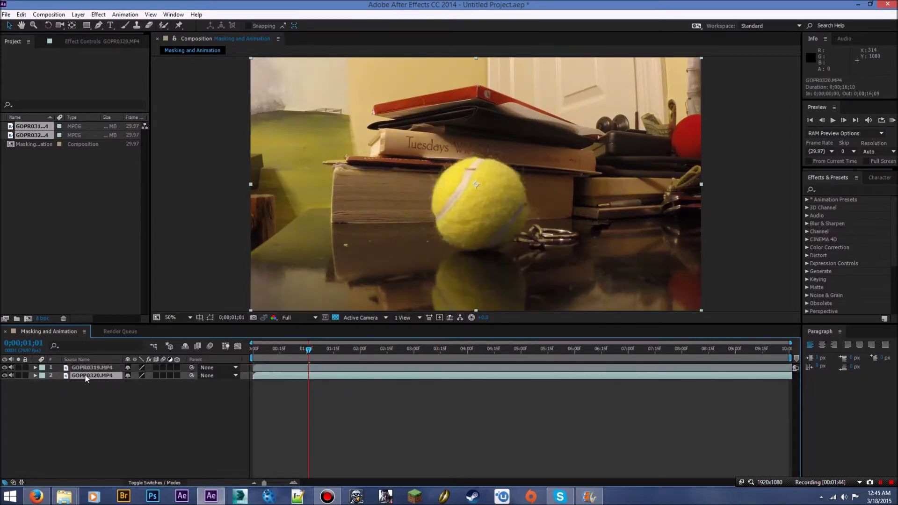
key(ctrl+Up)
click(94, 375)
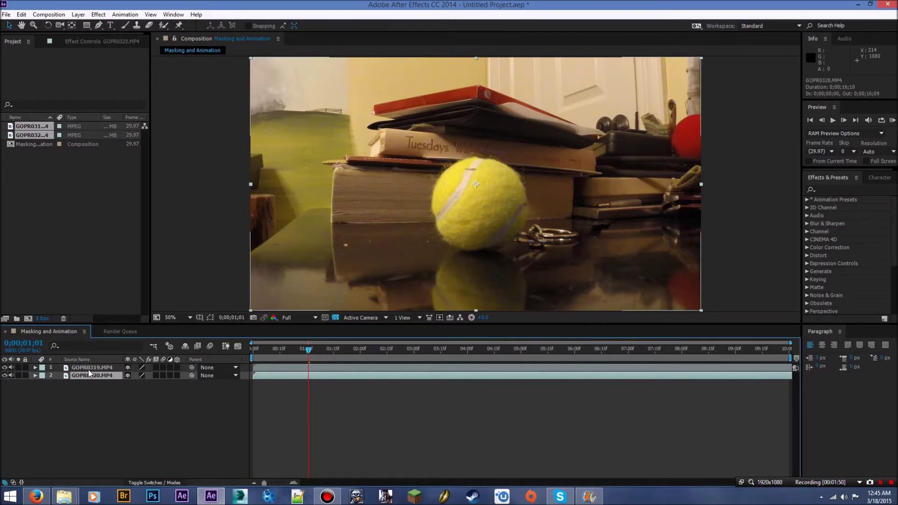
key(ctrl+Up)
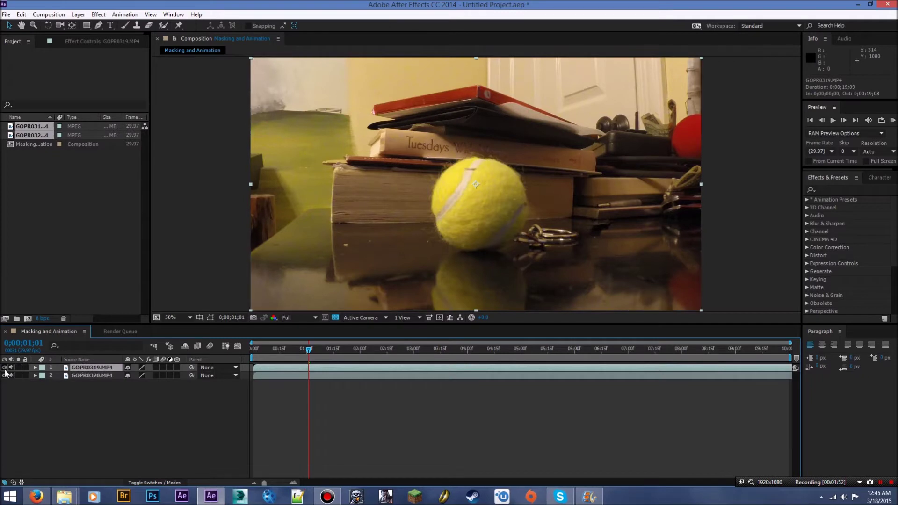
Hide and show the GOPR0319.MP4 layer to compare the tennis ball shot with the empty background clip.
click(4, 367)
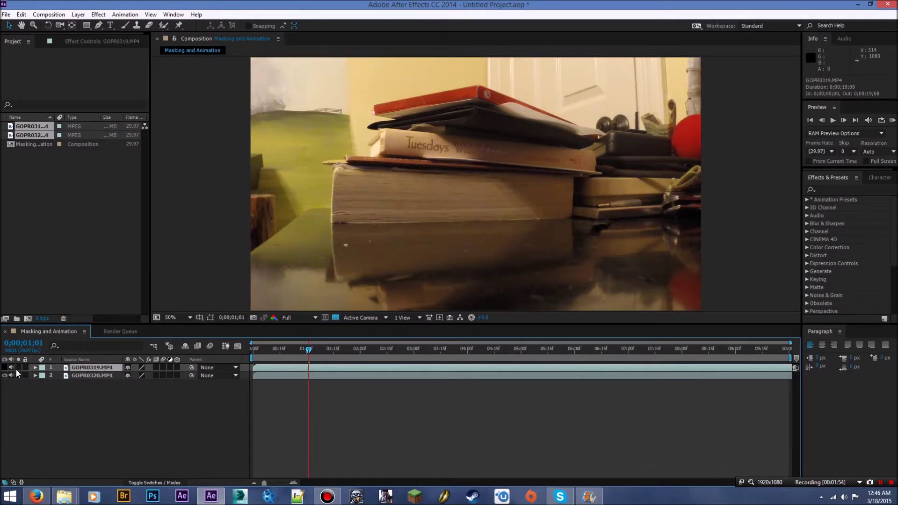
click(94, 373)
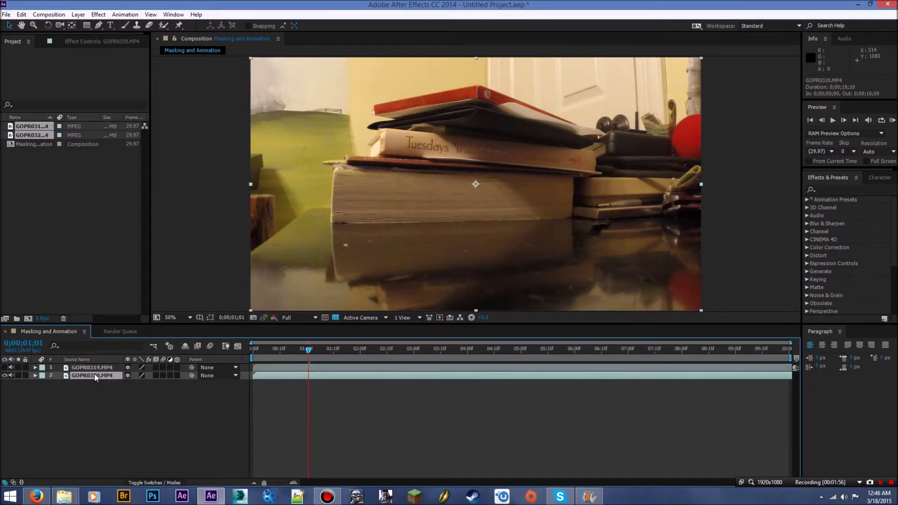
click(4, 367)
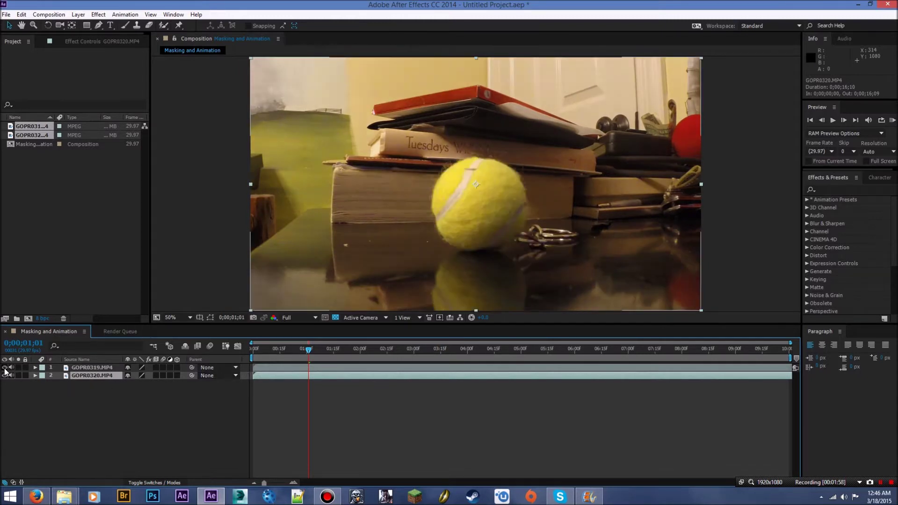
click(108, 367)
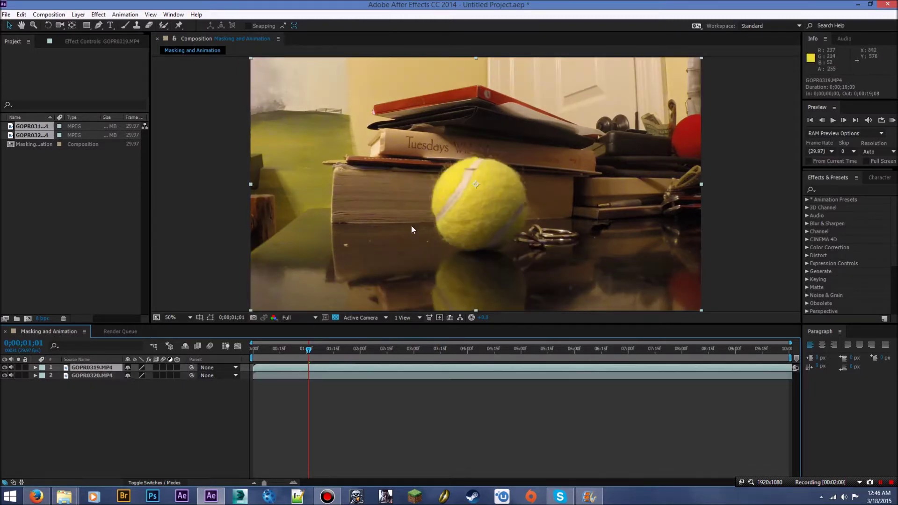
click(5, 368)
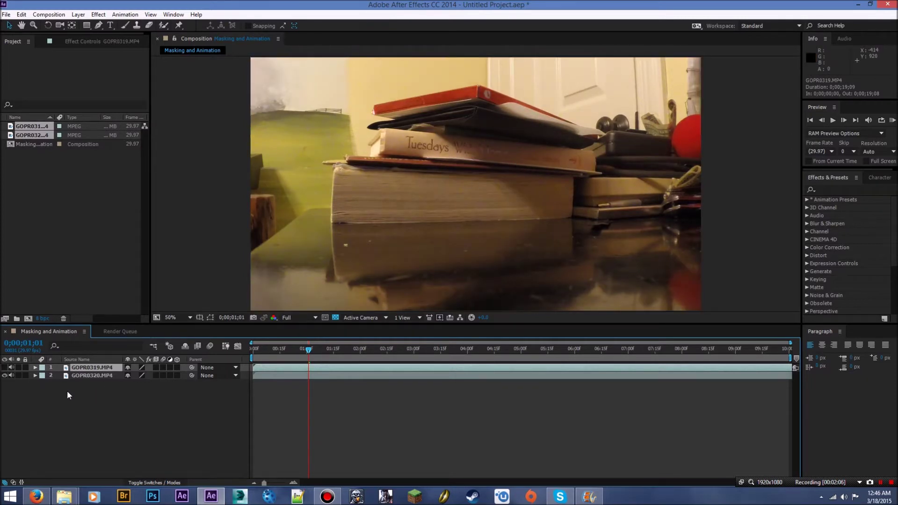
click(5, 368)
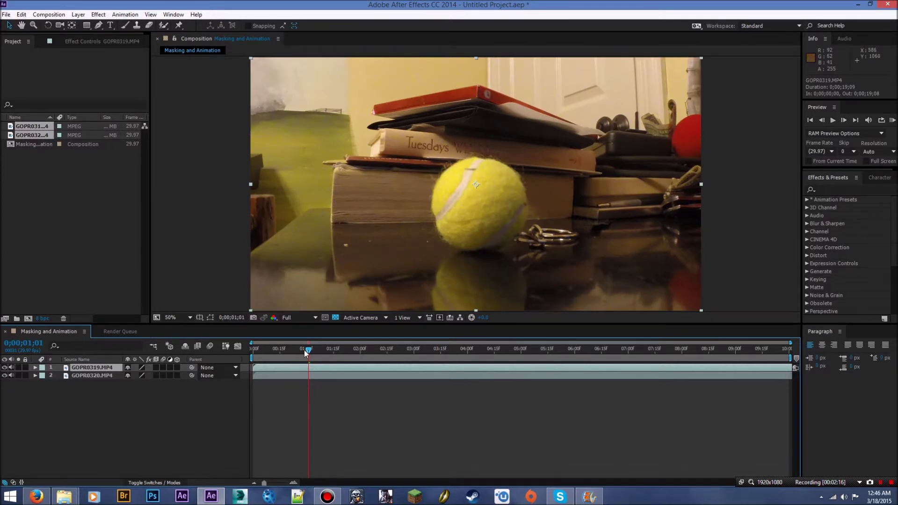
Scrub to about 0;00;02;16 and toggle the GOPR0319.MP4 layer's visibility to compare both clips at that frame.
mouse_move(308, 351)
mouse_down()
mouse_move(253, 353)
mouse_move(320, 354)
mouse_up()
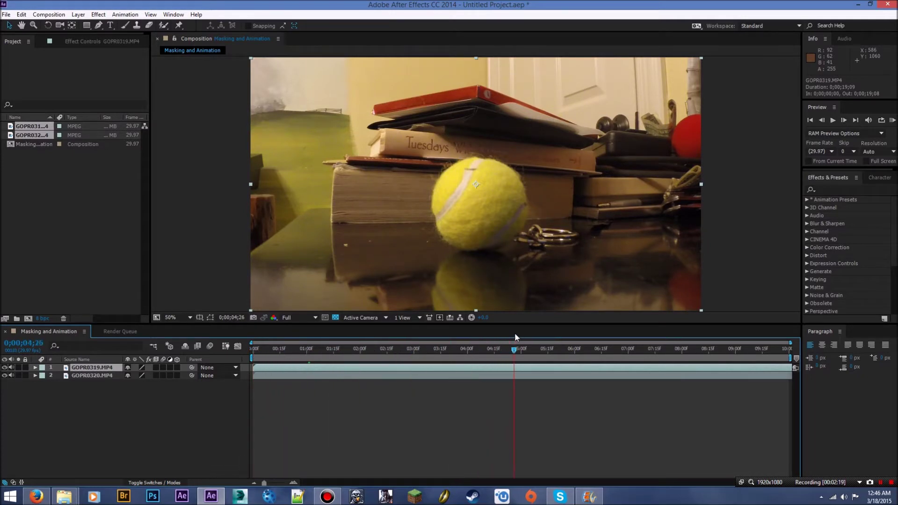
drag(535, 332, 388, 351)
click(4, 367)
click(4, 367)
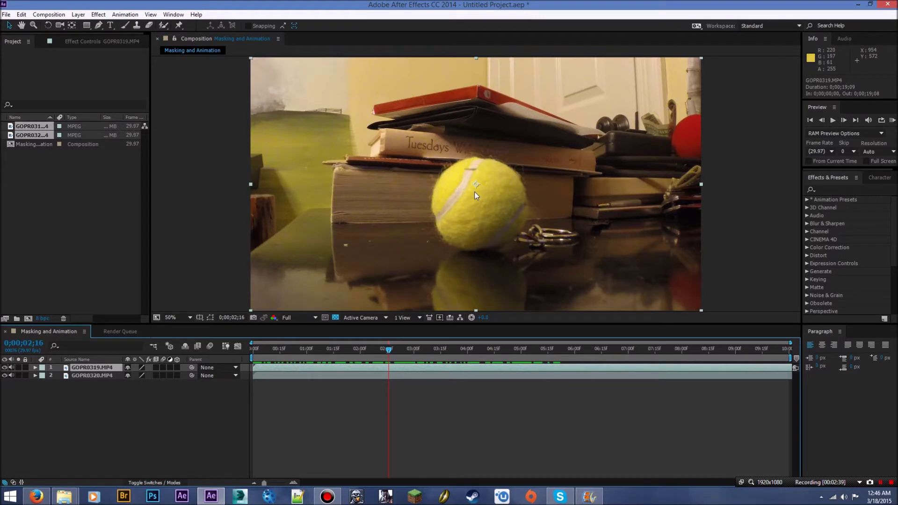
click(5, 368)
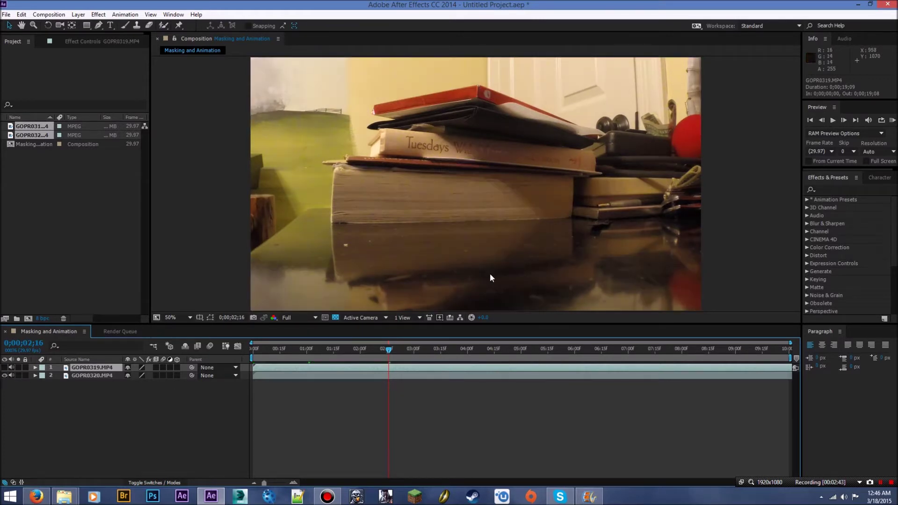
click(4, 367)
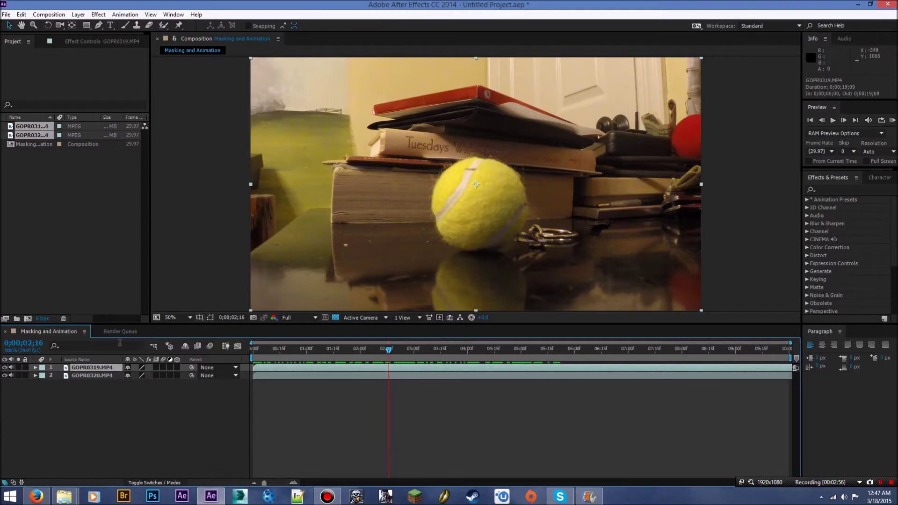
click(4, 368)
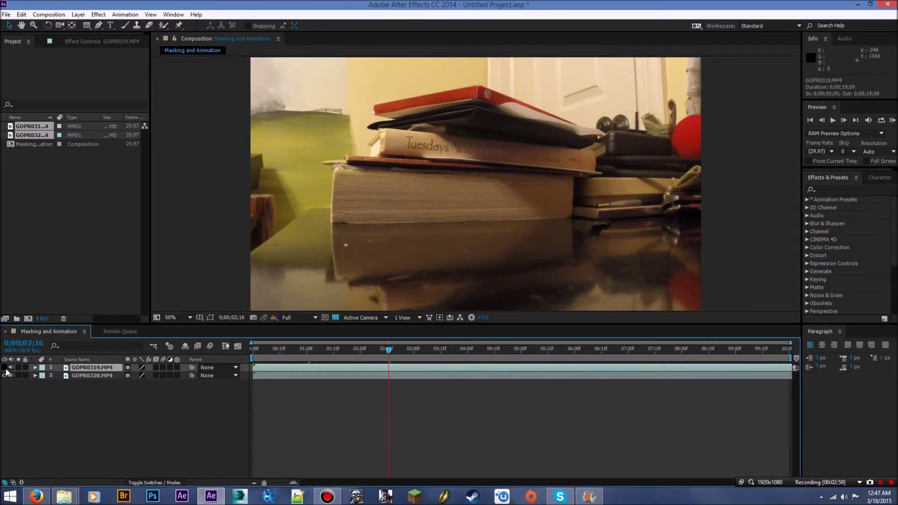
click(5, 368)
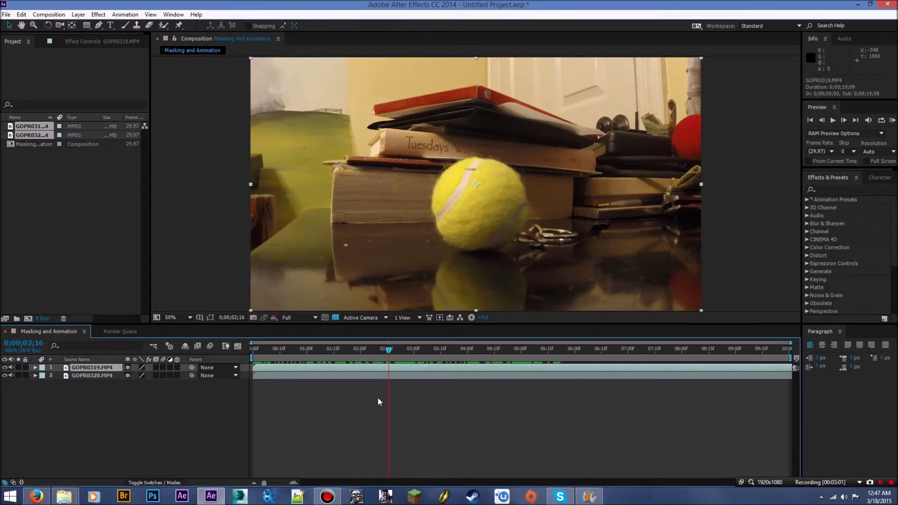
Draw a closed Pen tool mask on the GOPR0319.MP4 layer at 0;00;04;10, loosely enclosing the tennis ball, its reflection and the keys.
drag(391, 352, 485, 350)
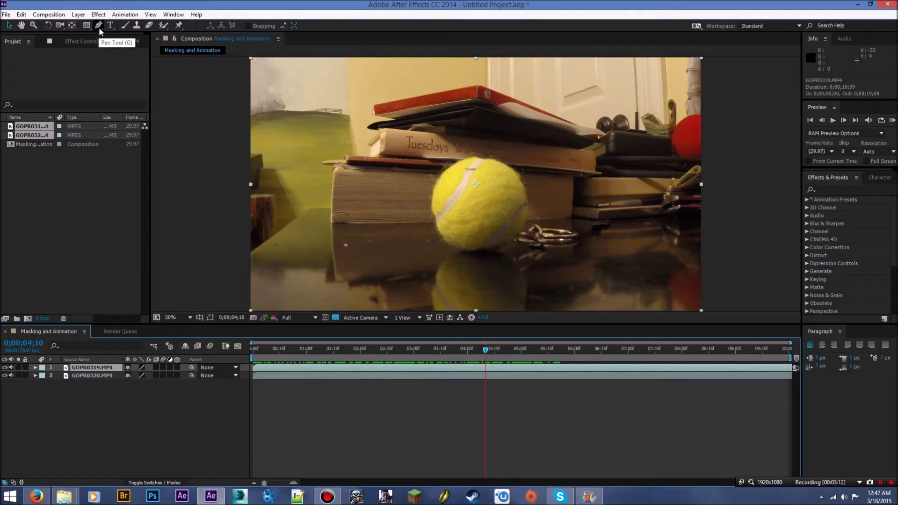
key(g)
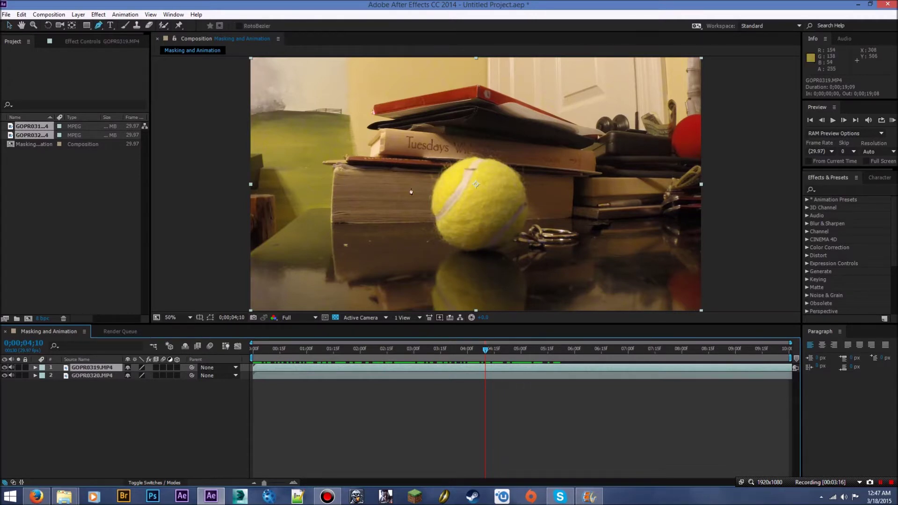
click(451, 147)
click(420, 181)
click(415, 215)
click(413, 252)
click(412, 287)
click(414, 305)
key(comma)
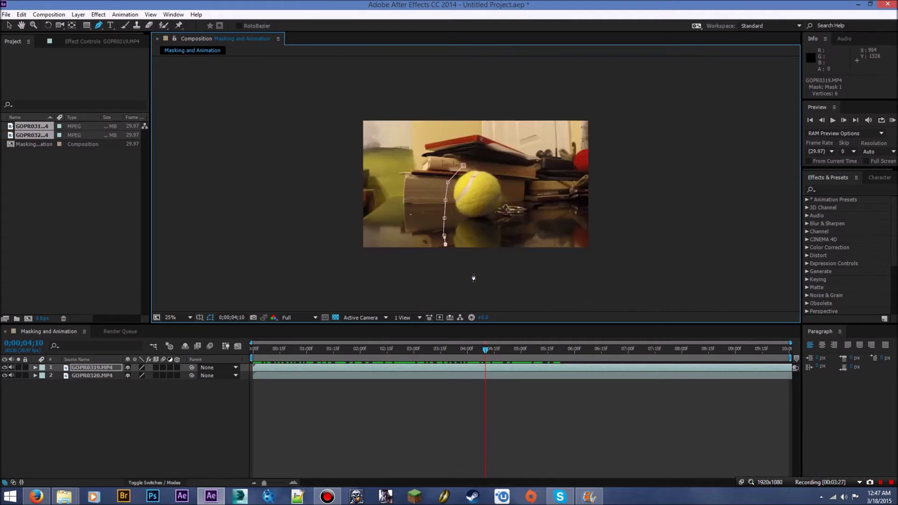
click(454, 253)
click(481, 258)
click(503, 255)
click(515, 242)
click(516, 224)
click(532, 215)
click(527, 199)
click(513, 198)
click(503, 176)
click(488, 167)
click(471, 165)
click(471, 166)
key(period)
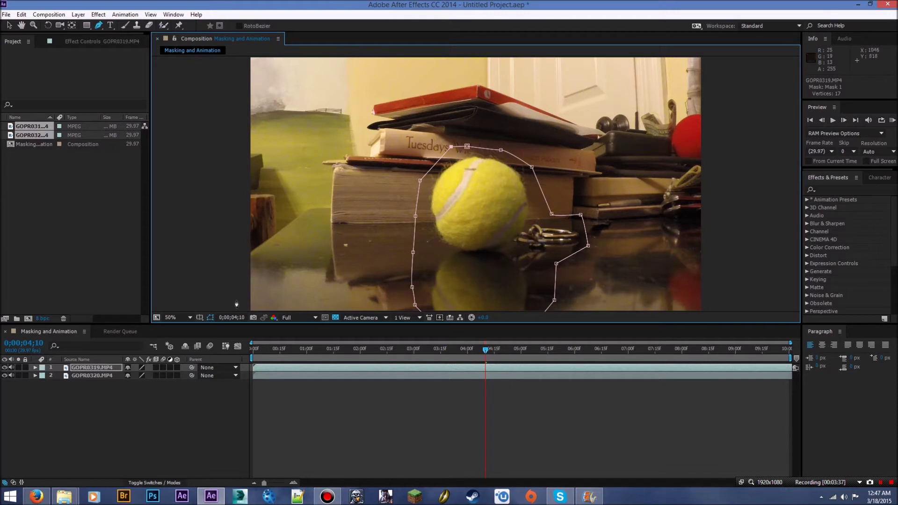
Switch to the Selection tool and reveal Mask 1 in the GOPR0319.MP4 layer's properties.
key(v)
click(74, 367)
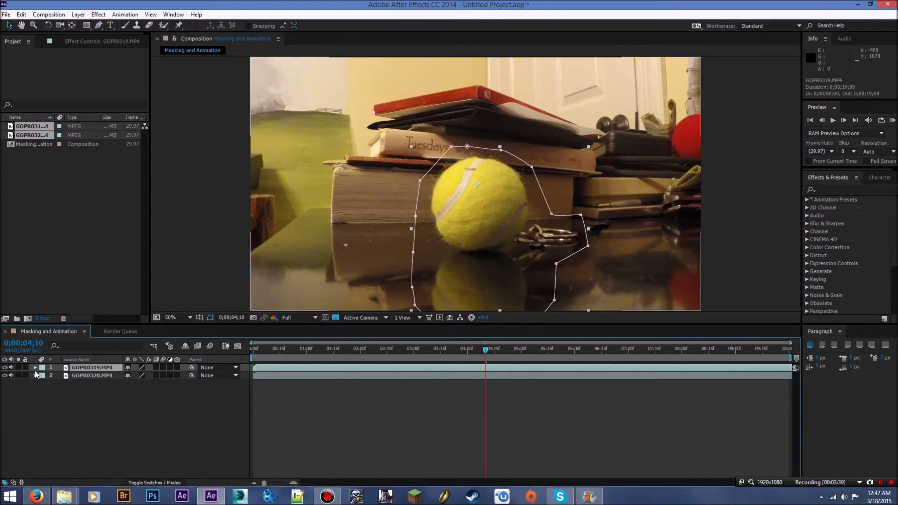
click(35, 367)
click(42, 376)
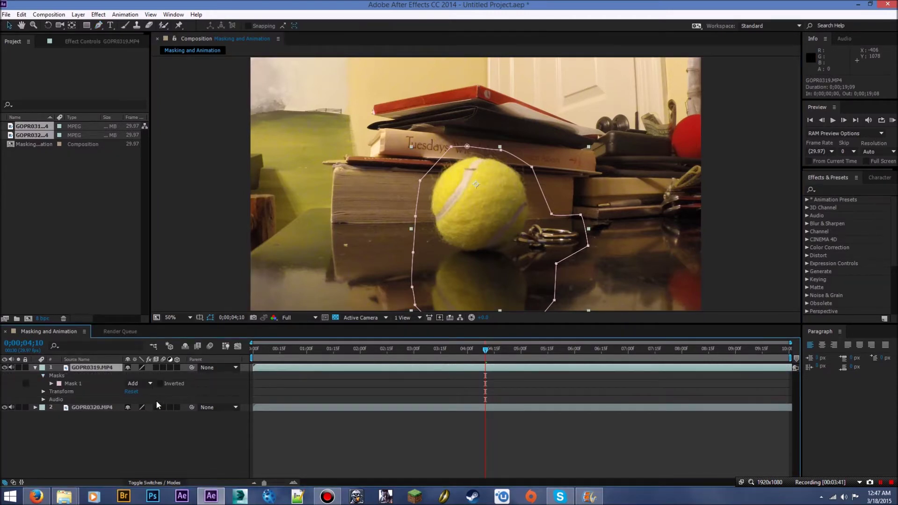
View the available modes of Mask 1 and toggle the GOPR0319.MP4 layer's visibility to examine the masked area.
click(144, 386)
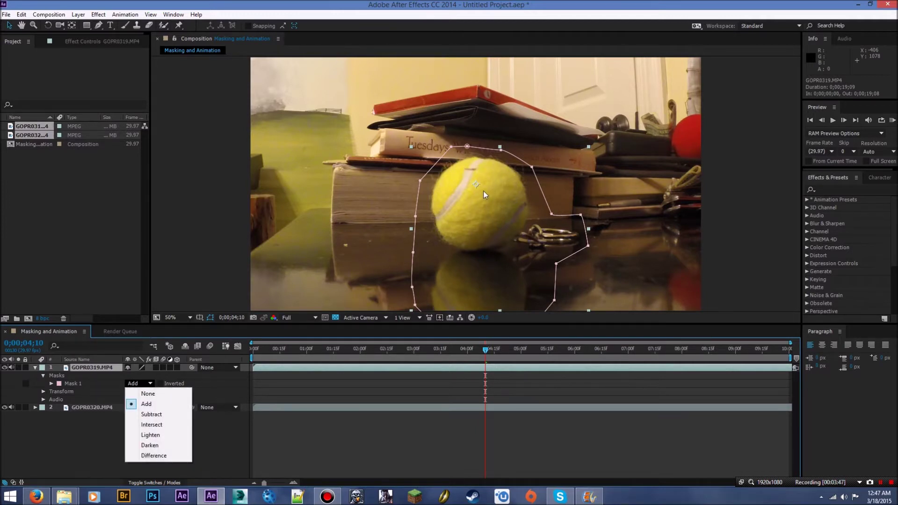
click(87, 370)
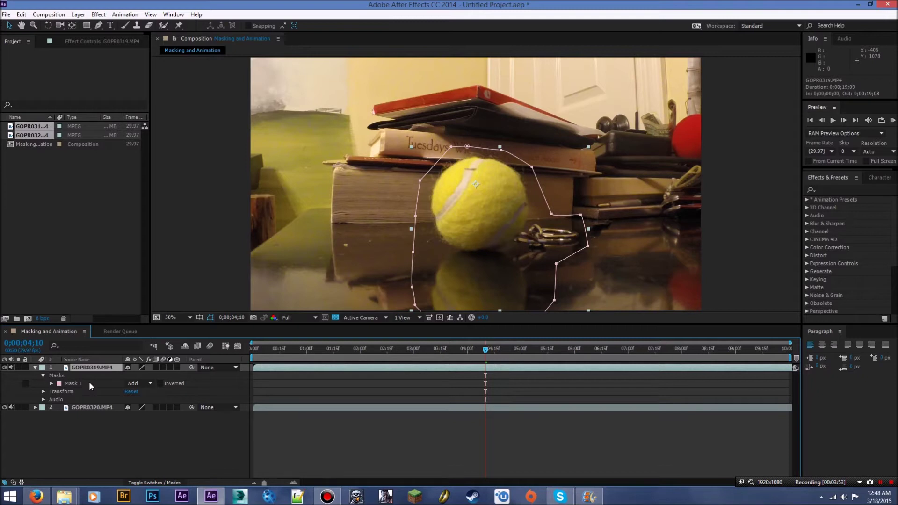
click(117, 438)
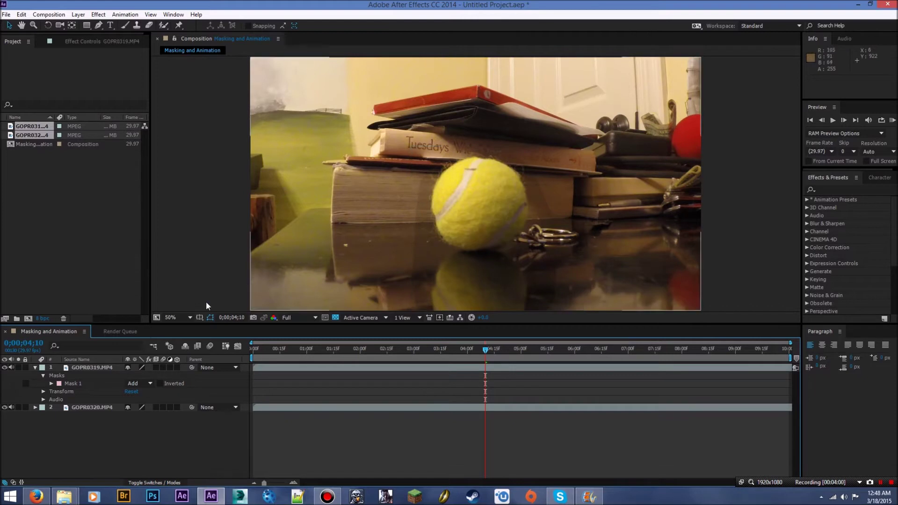
click(4, 368)
click(4, 367)
click(4, 368)
click(4, 367)
Set Mask 1 of the GOPR0319.MP4 layer to Subtract mode and deselect the layer.
click(86, 368)
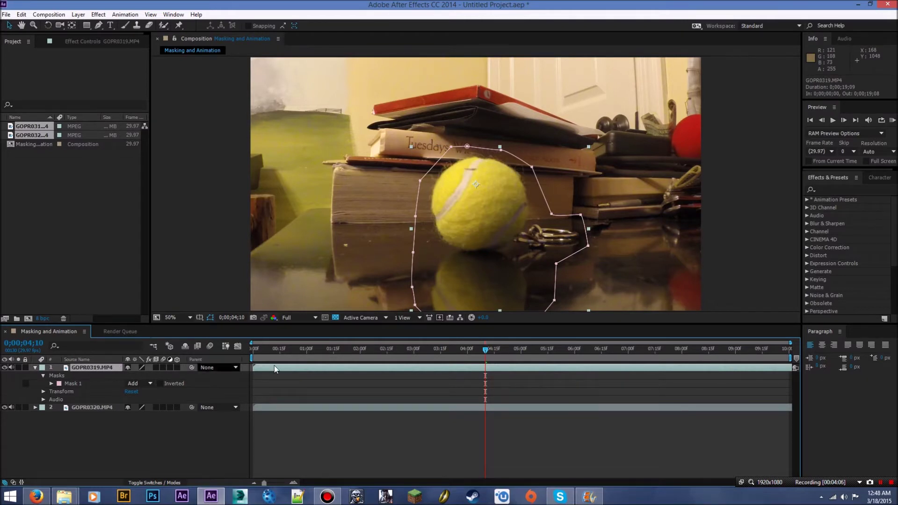
click(149, 384)
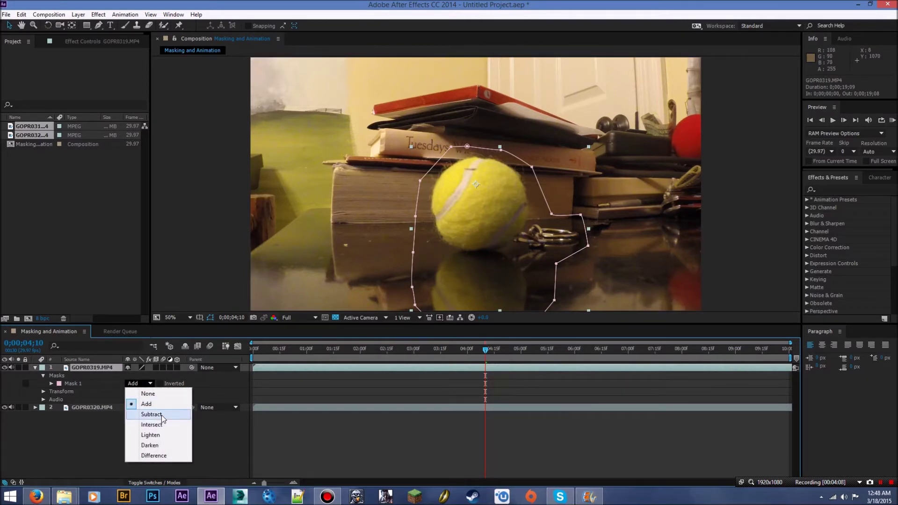
click(161, 415)
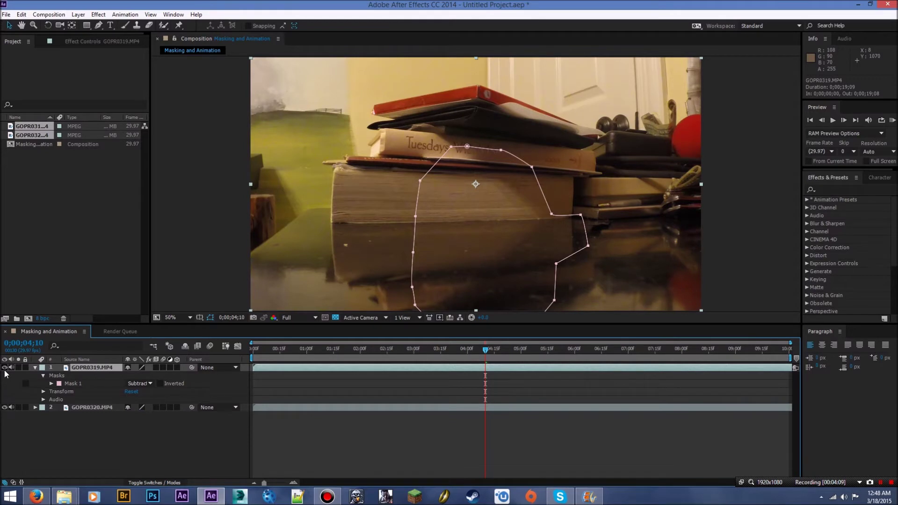
click(120, 458)
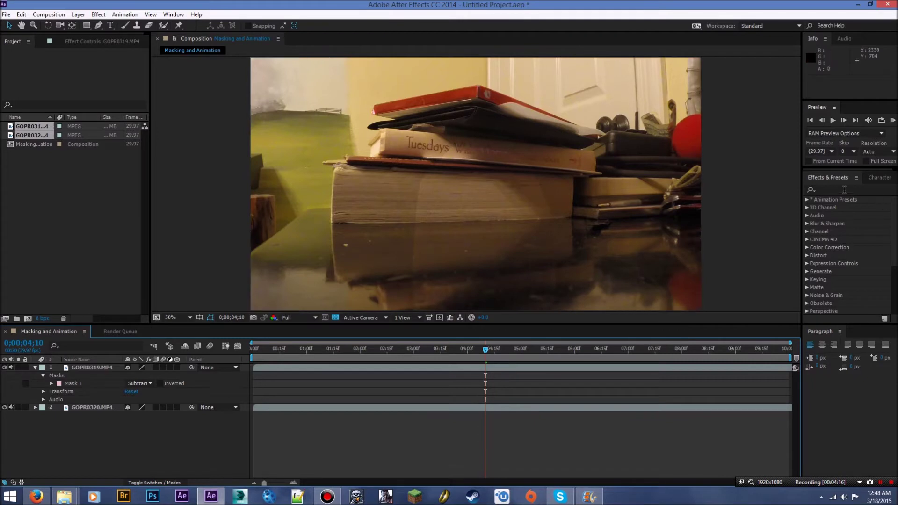
Hide the mask outlines in the viewer and set Mask 1's feather to 32 pixels on the GOPR0319.MP4 layer.
click(89, 370)
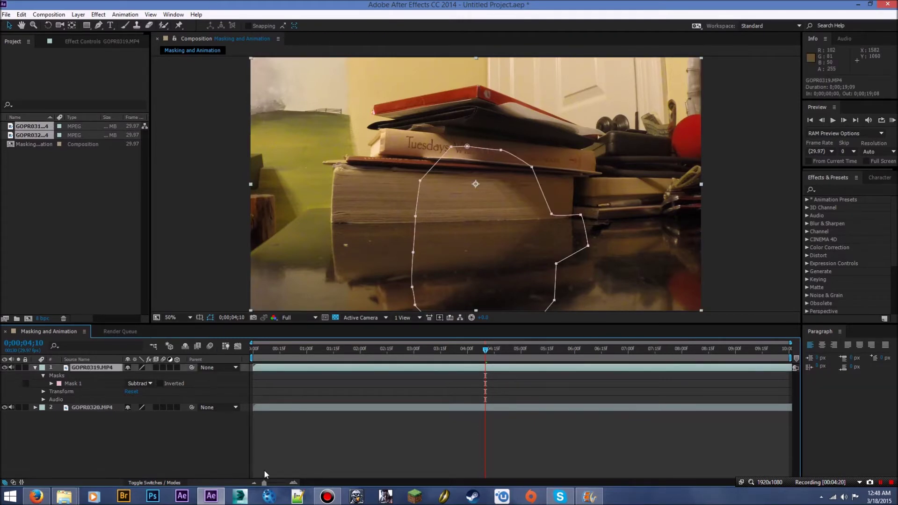
click(364, 411)
click(99, 367)
click(52, 384)
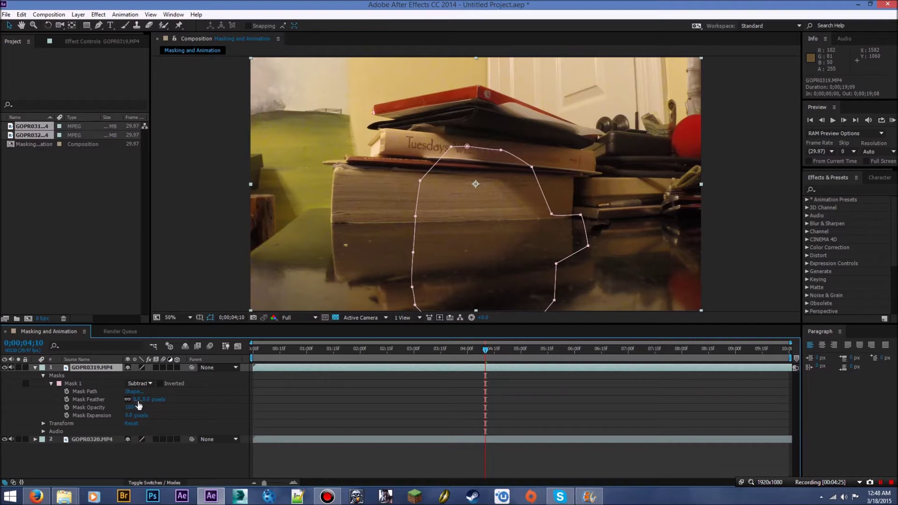
click(210, 318)
drag(136, 401, 146, 399)
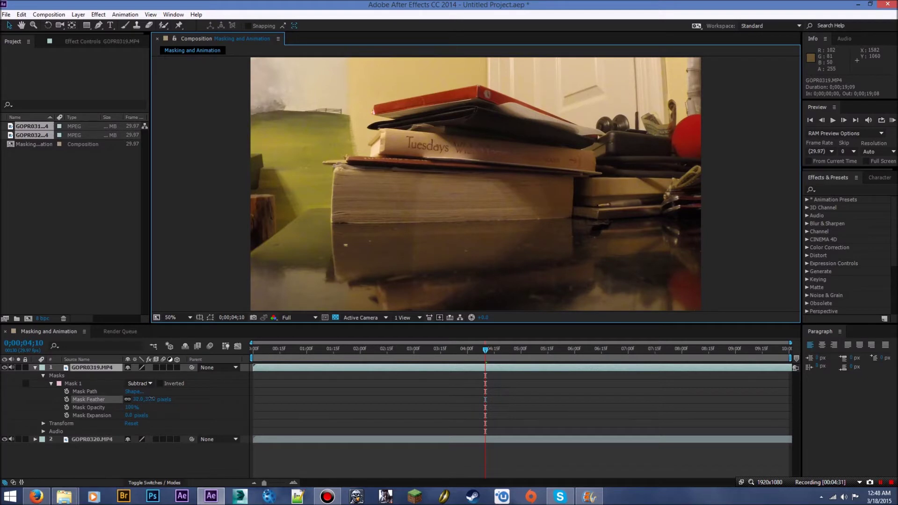
drag(151, 399, 152, 399)
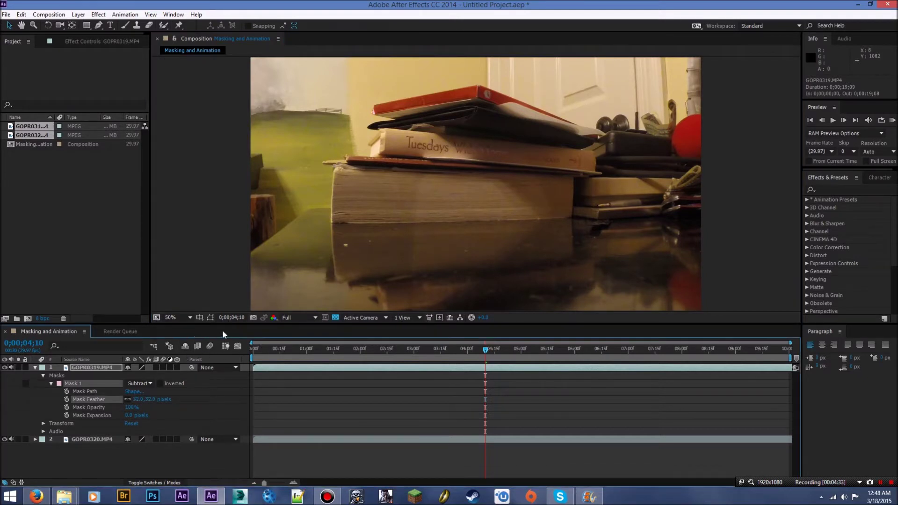
click(210, 319)
click(207, 317)
click(190, 457)
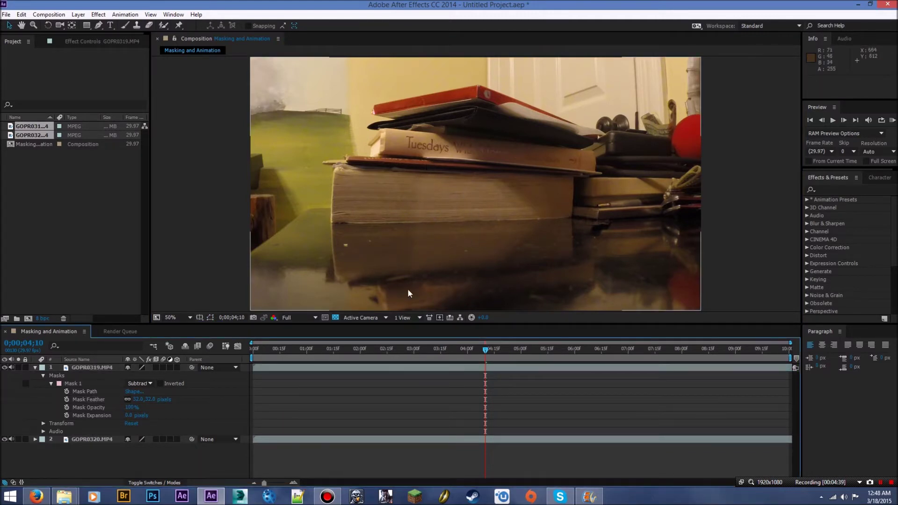
Apply the Curves effect to the GOPR0319.MP4 layer and raise the midpoint of its RGB curve slightly.
click(839, 189)
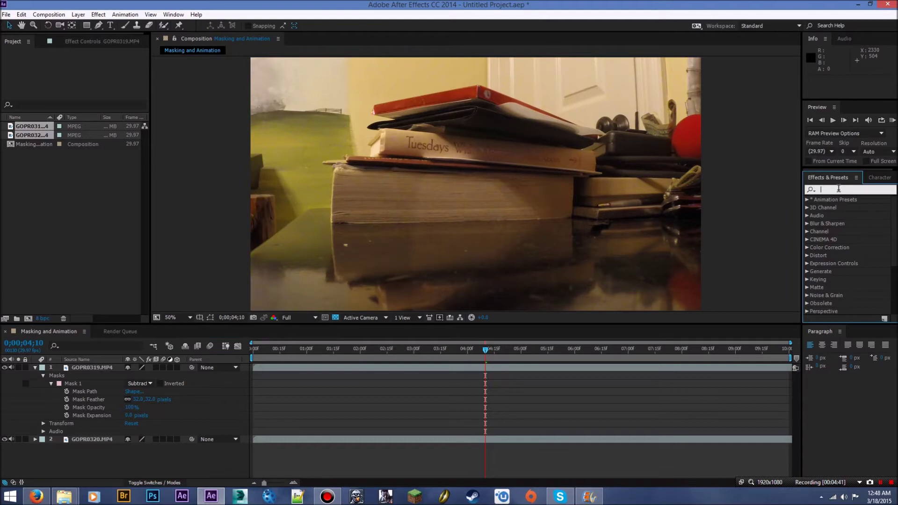
text(curves)
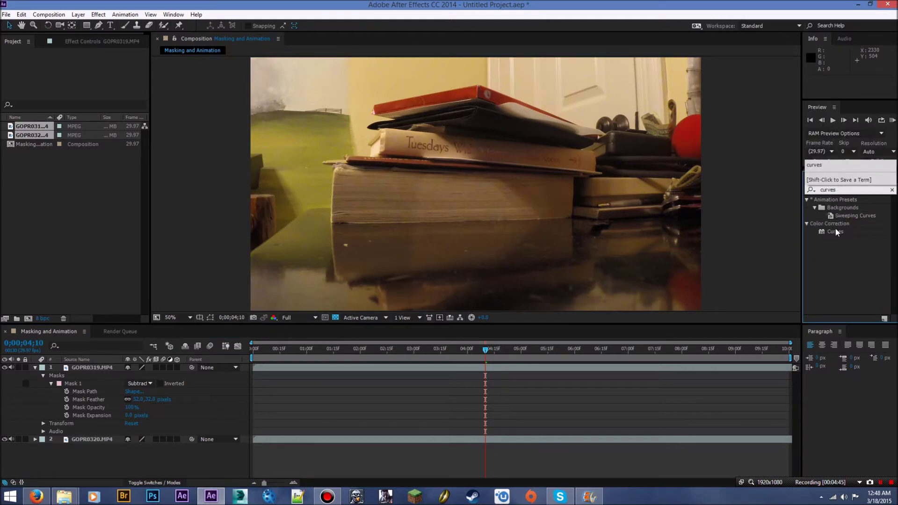
drag(834, 230, 98, 369)
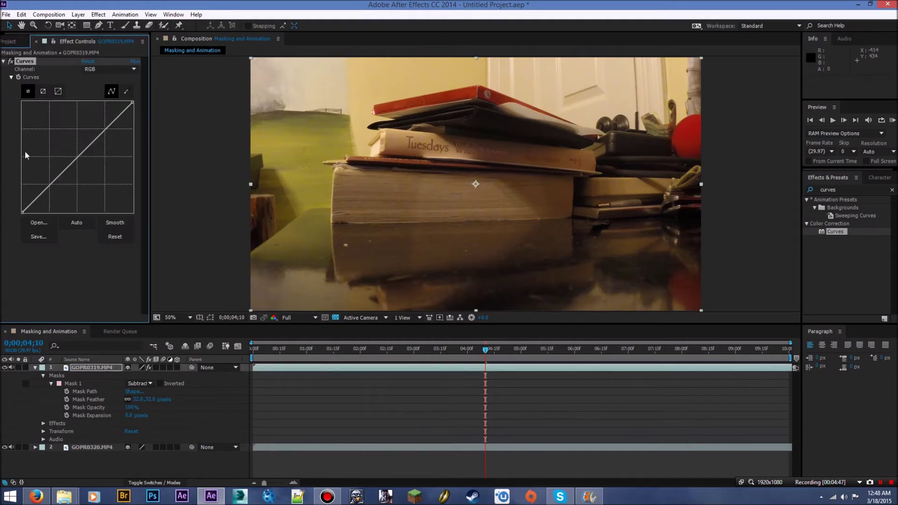
mouse_move(77, 157)
mouse_down()
mouse_move(81, 164)
mouse_move(74, 158)
mouse_up()
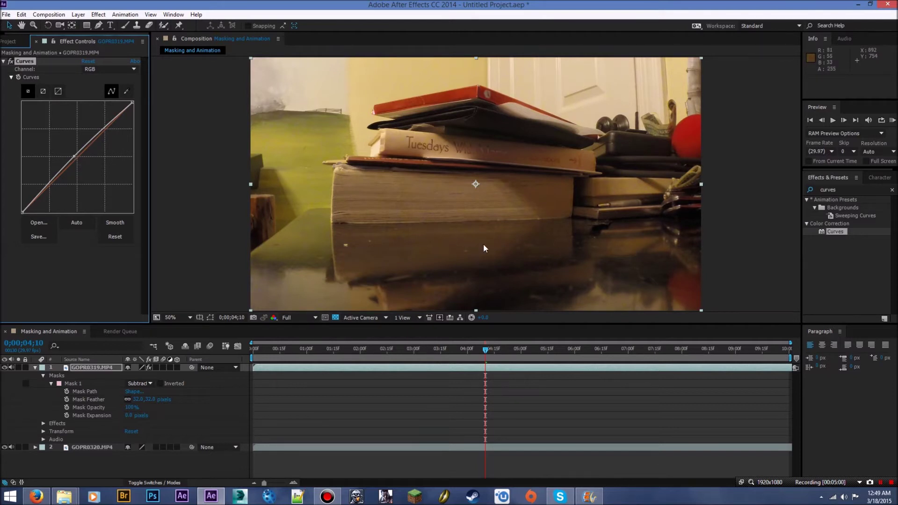
click(94, 367)
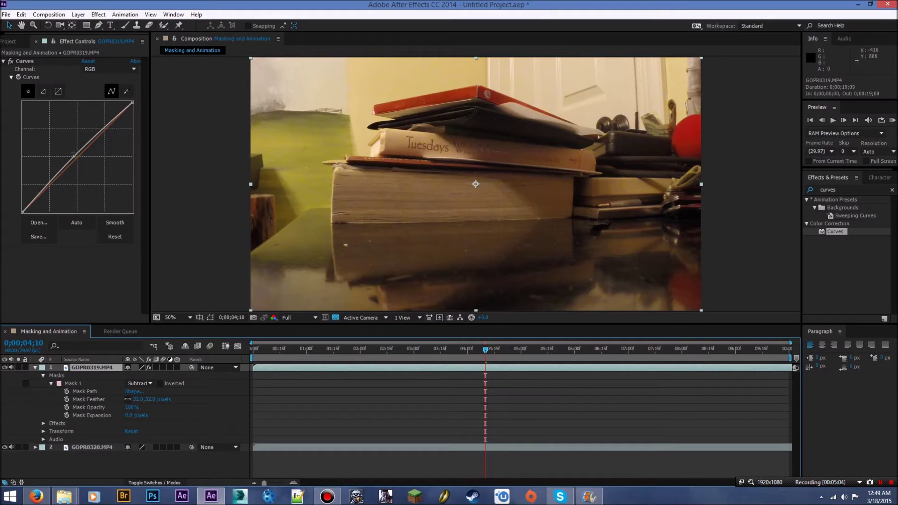
click(191, 464)
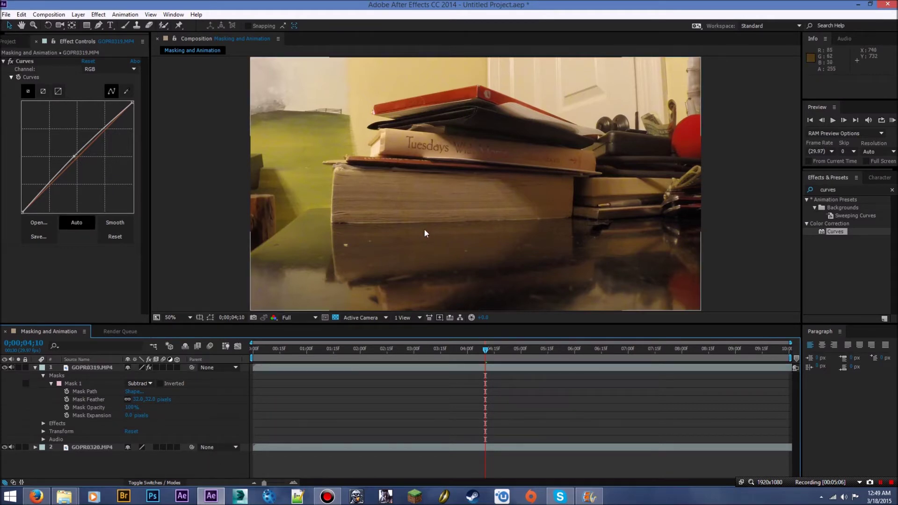
Collapse the GOPR0319.MP4 layer's properties and scrub between the composition's start and about 0;00;04;13 to check the composite.
drag(484, 350, 459, 354)
drag(381, 353, 243, 348)
click(36, 368)
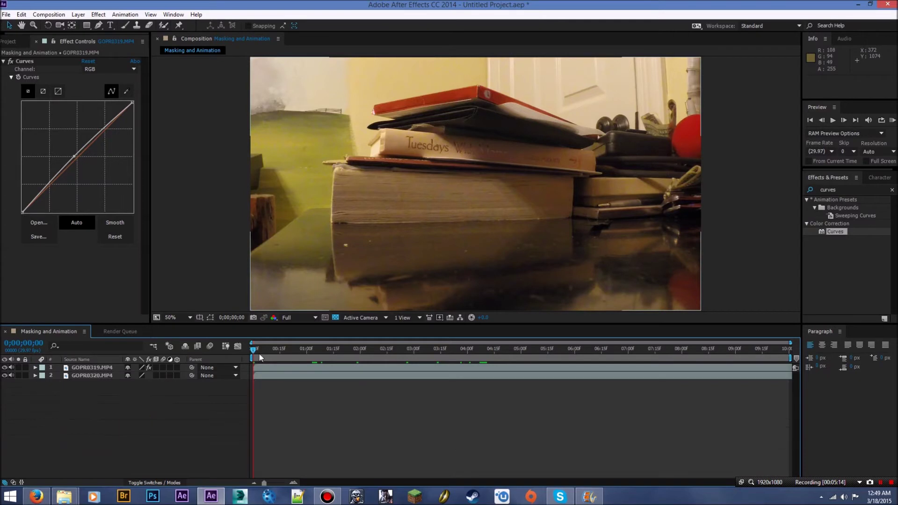
drag(259, 350, 321, 354)
drag(450, 353, 484, 349)
Play a RAM preview of the whole composition and move the current time to 0;00;08;27.
click(892, 120)
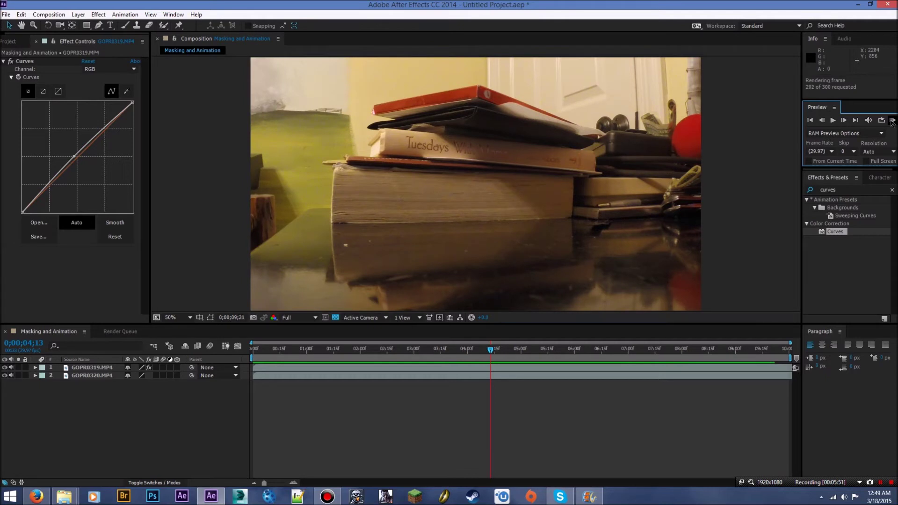
click(892, 121)
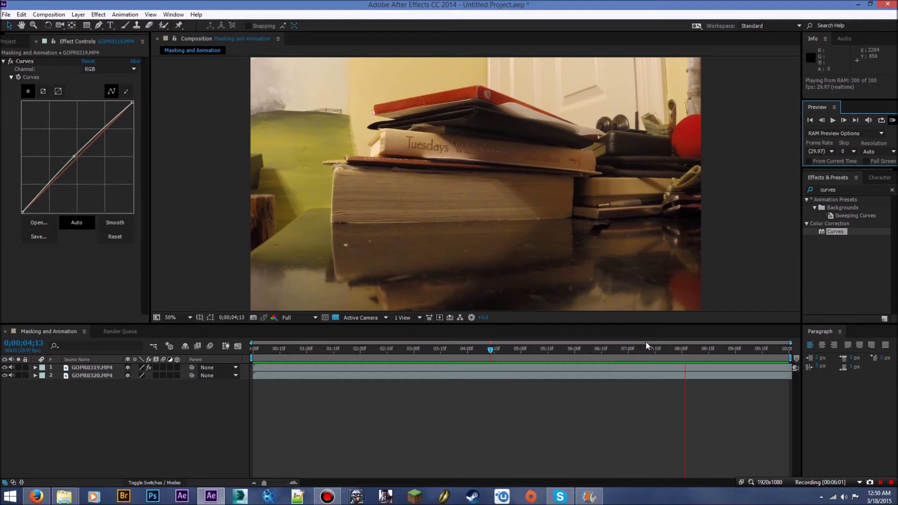
click(734, 350)
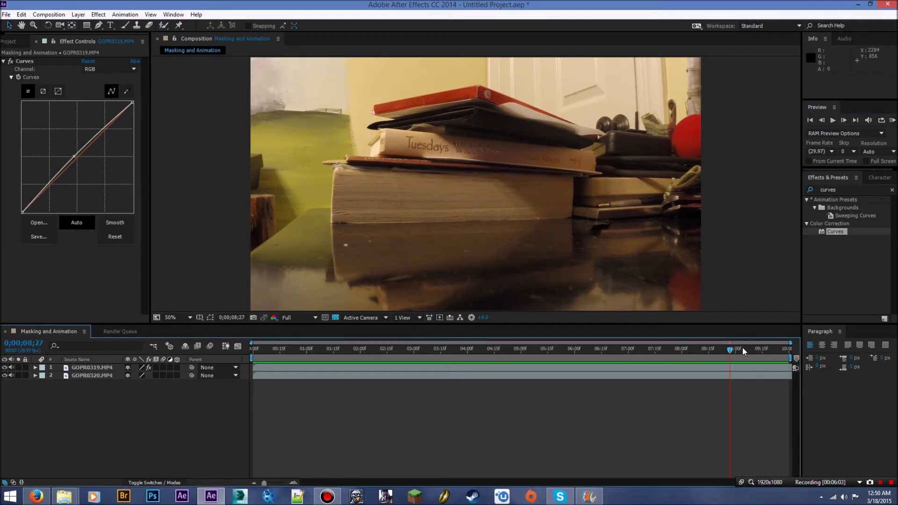
Set the duration of the Masking and Animation composition to 20 seconds in its composition settings.
click(30, 41)
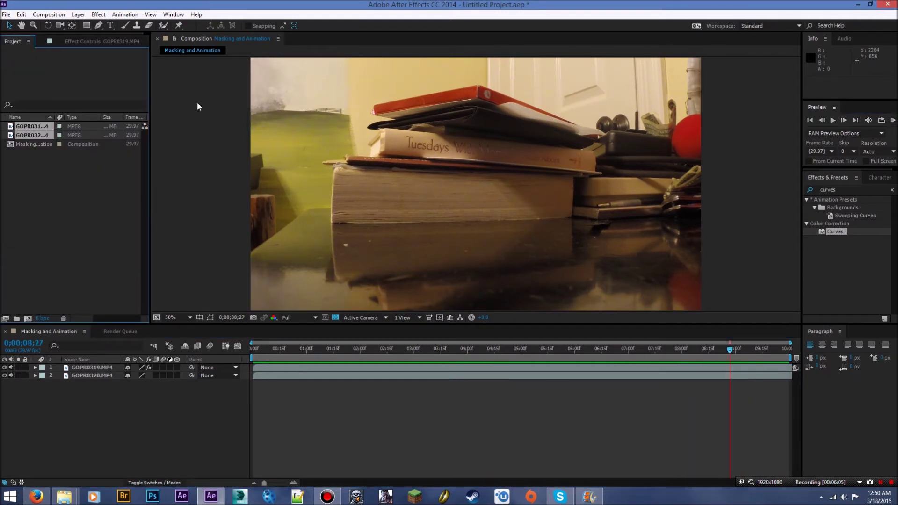
click(37, 144)
click(78, 15)
mouse_move(49, 15)
click(60, 35)
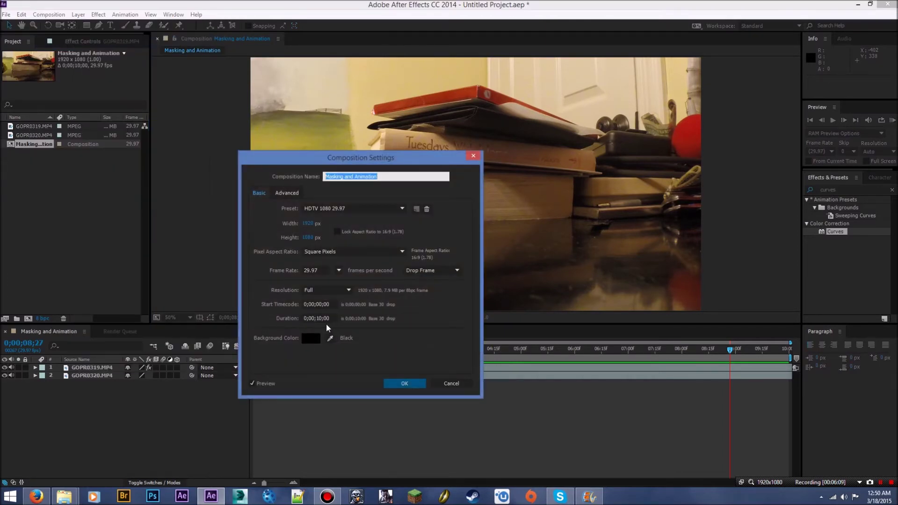
click(319, 317)
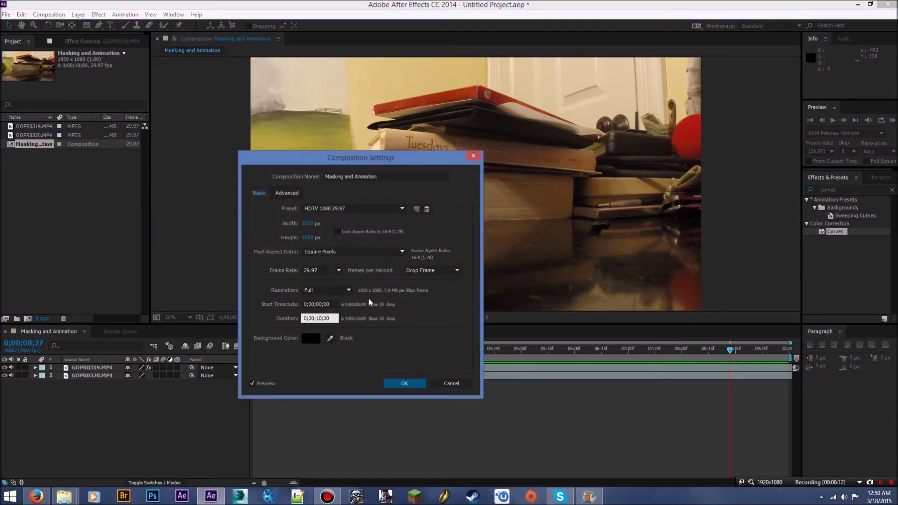
key(BackSpace)
key(BackSpace)
text(20)
click(404, 383)
Scrub to 0;00;15;21 and select each clip layer in turn to examine the green object crossing the masked area.
drag(275, 484, 257, 487)
drag(495, 356, 665, 357)
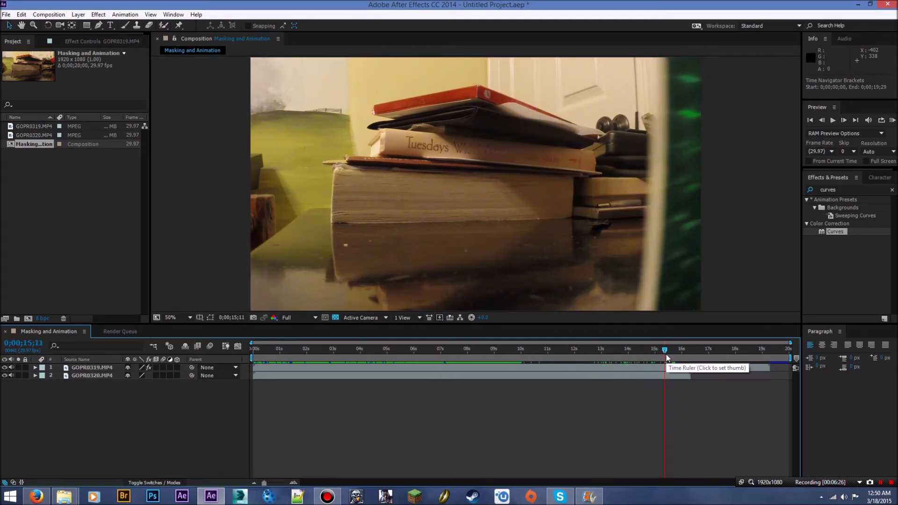
drag(667, 358, 673, 354)
click(89, 367)
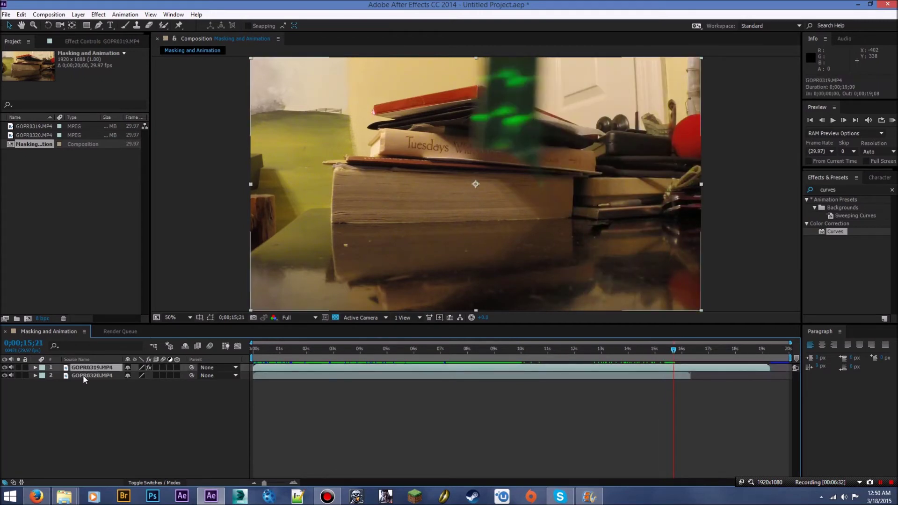
click(85, 376)
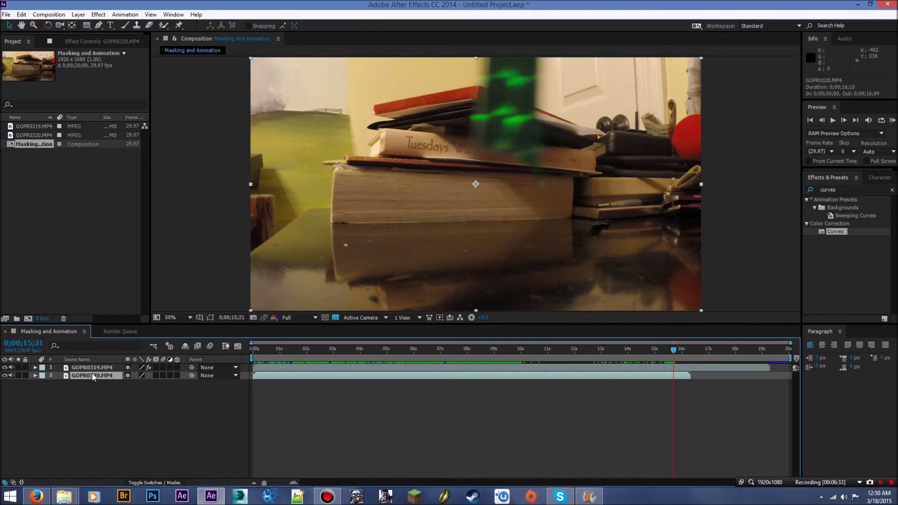
click(85, 368)
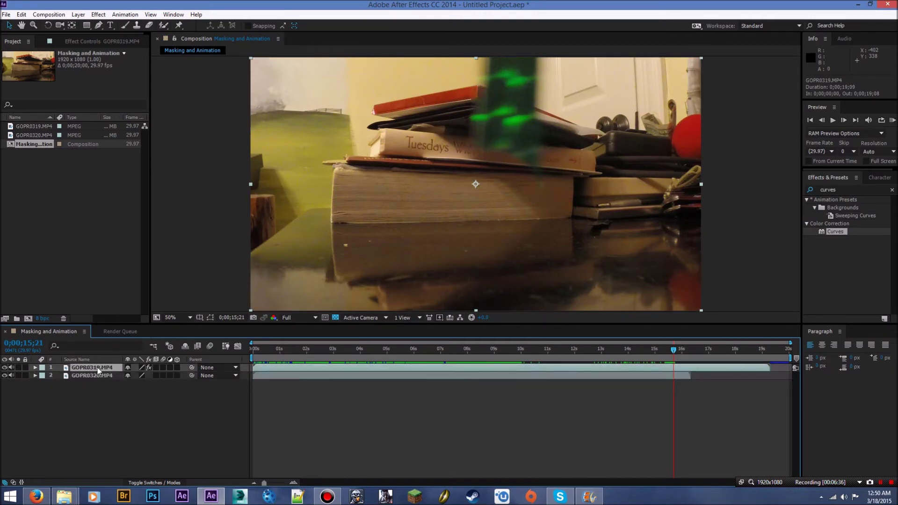
click(98, 377)
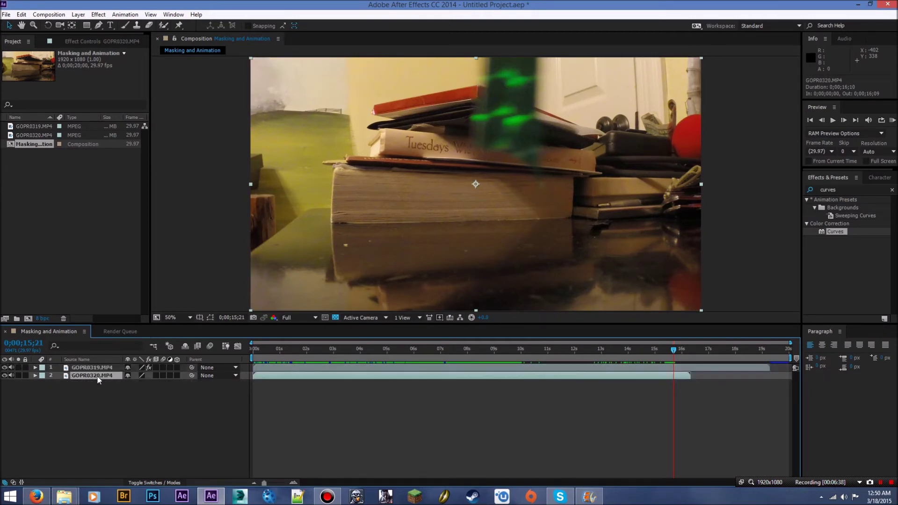
click(543, 252)
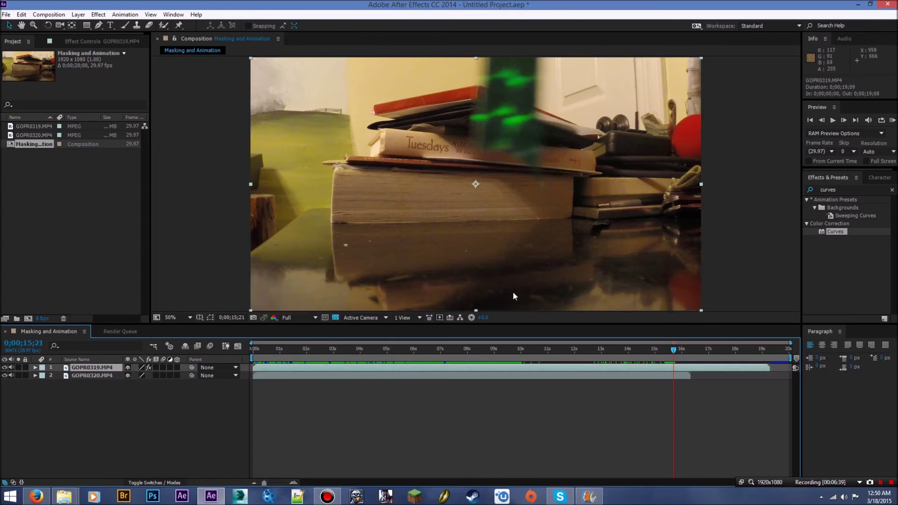
Show the mask outline and set the first Mask Path keyframe for Mask 1 on the GOPR0319.MP4 layer at 0;00;15;14.
mouse_move(673, 350)
mouse_down()
mouse_move(682, 354)
mouse_move(667, 351)
mouse_up()
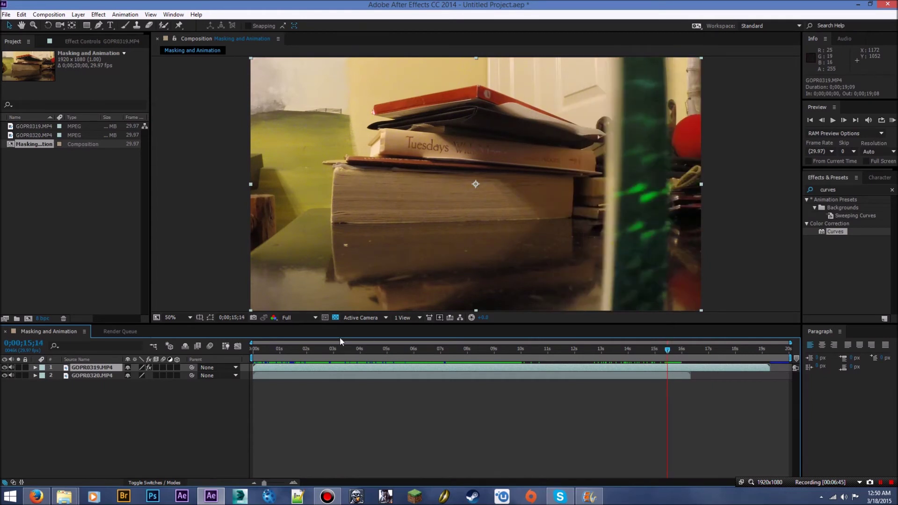
click(211, 318)
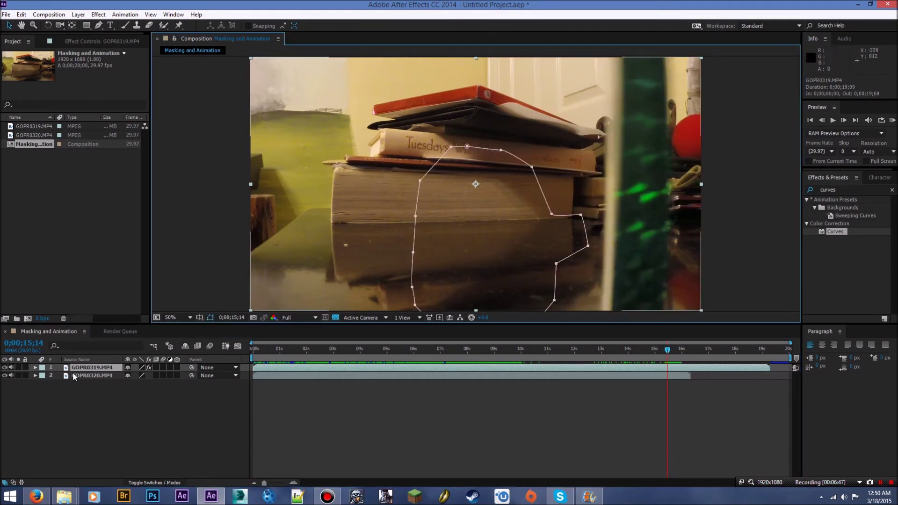
click(35, 367)
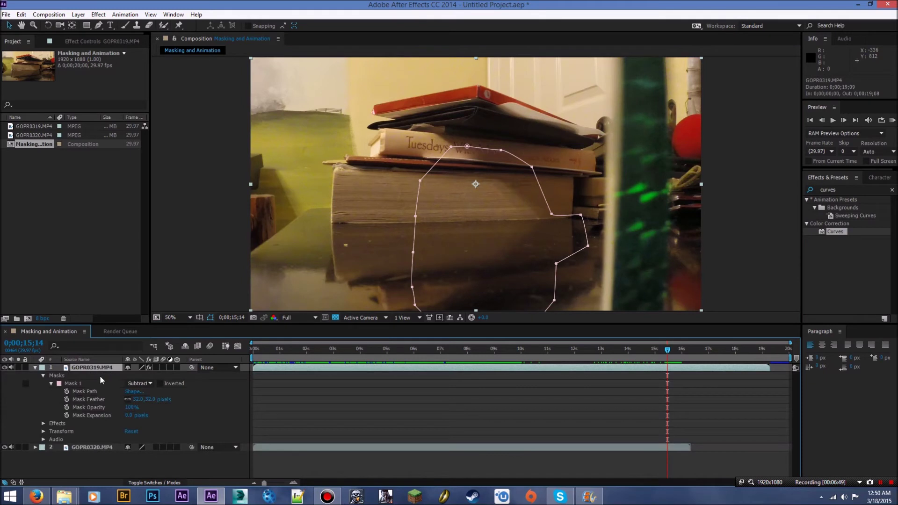
click(67, 392)
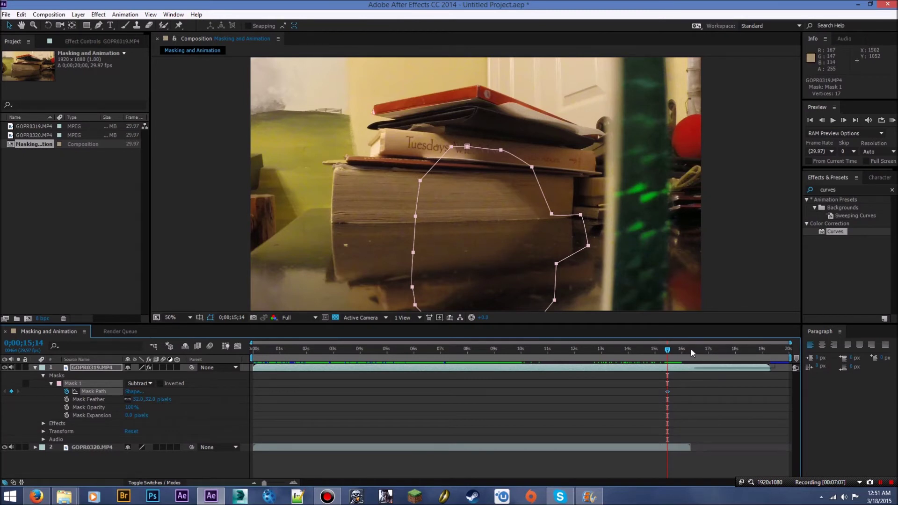
Pull the two outermost Mask 1 vertices nearest the green object inward, clear of its edge, at 0;00;15;15 on GOPR0319.MP4.
key(Page_Down)
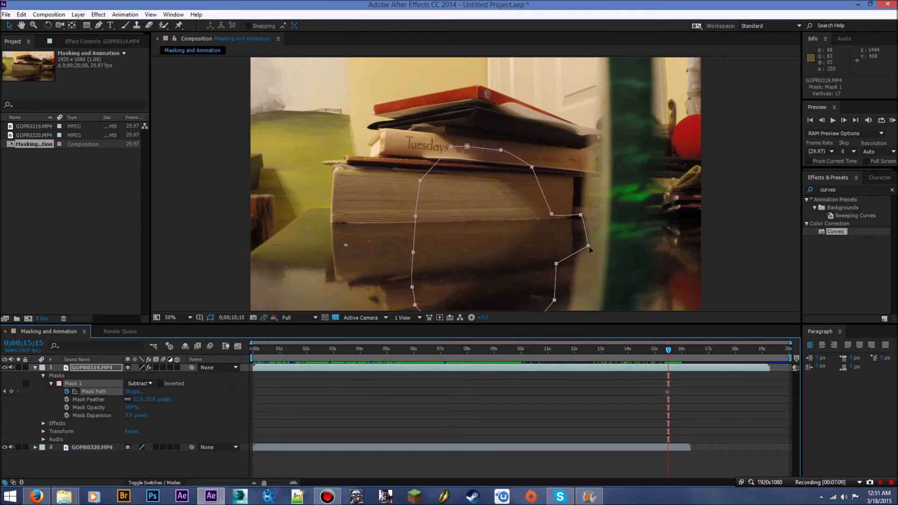
drag(588, 246, 587, 246)
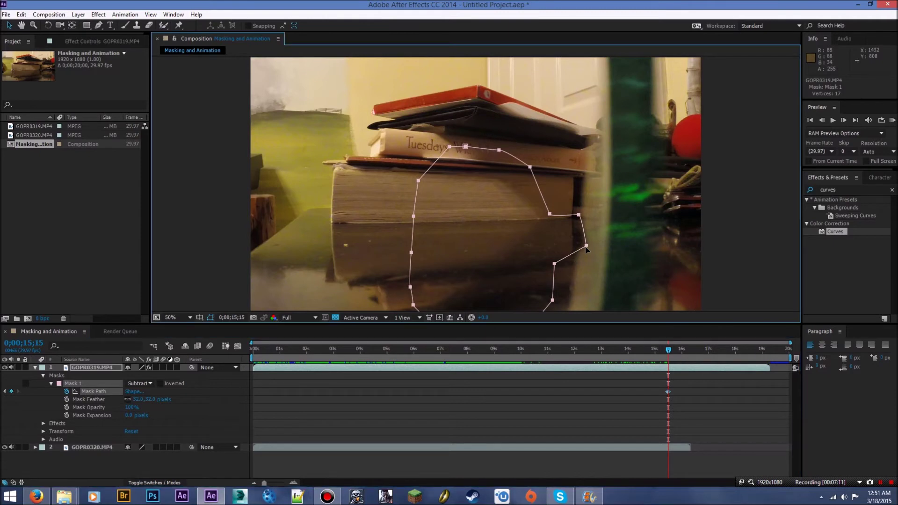
key(ctrl+z)
click(96, 367)
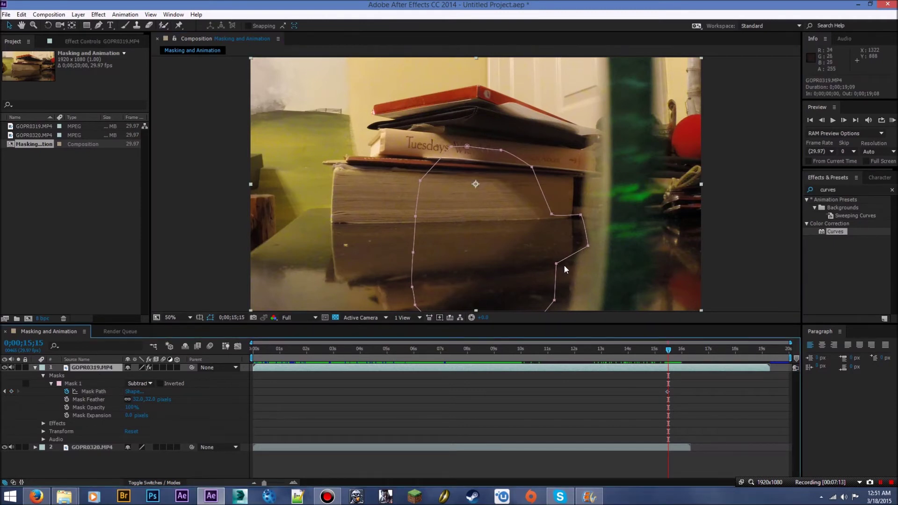
drag(588, 246, 575, 247)
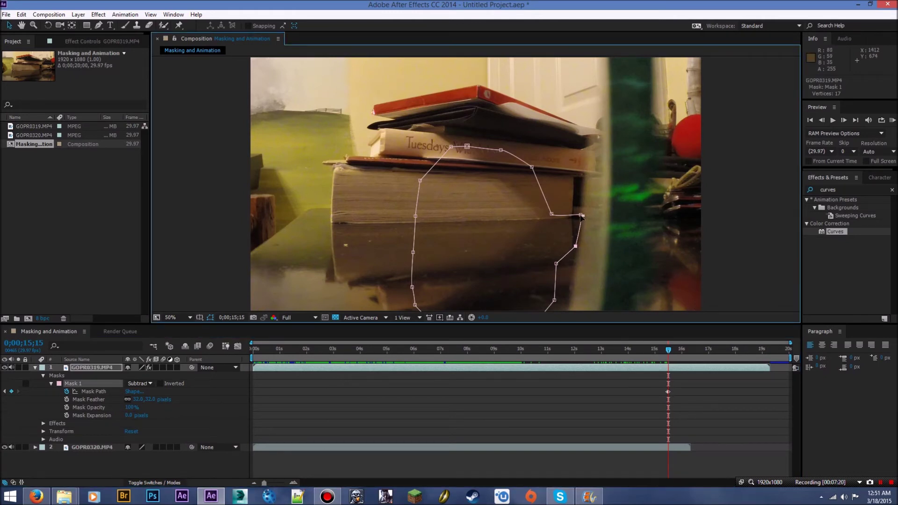
drag(581, 216, 576, 216)
Advance one frame to 0;00;15;16 and move the four Mask 1 vertices beside the green object inward along its edge.
key(Page_Down)
drag(575, 246, 554, 244)
drag(576, 216, 556, 212)
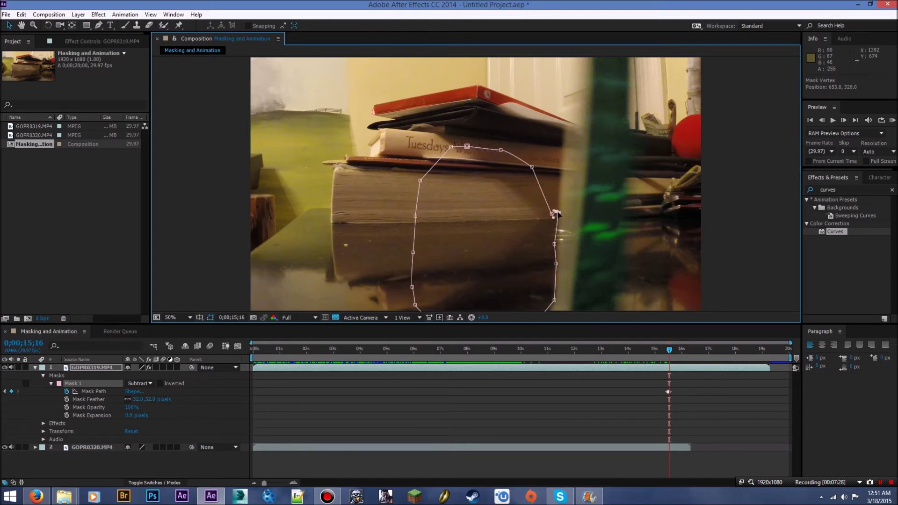
drag(556, 263, 553, 269)
drag(554, 300, 548, 300)
Reshape the side of Mask 1 facing the green object at 0;00;15;17, moving its middle and lower vertices inward.
key(Page_Down)
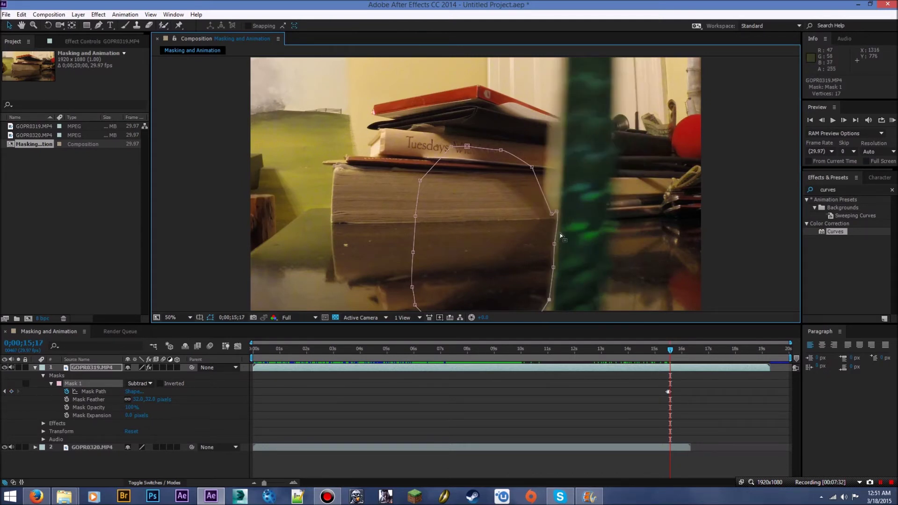
mouse_move(554, 215)
mouse_down()
mouse_move(537, 213)
mouse_move(539, 205)
mouse_up()
drag(554, 243, 531, 304)
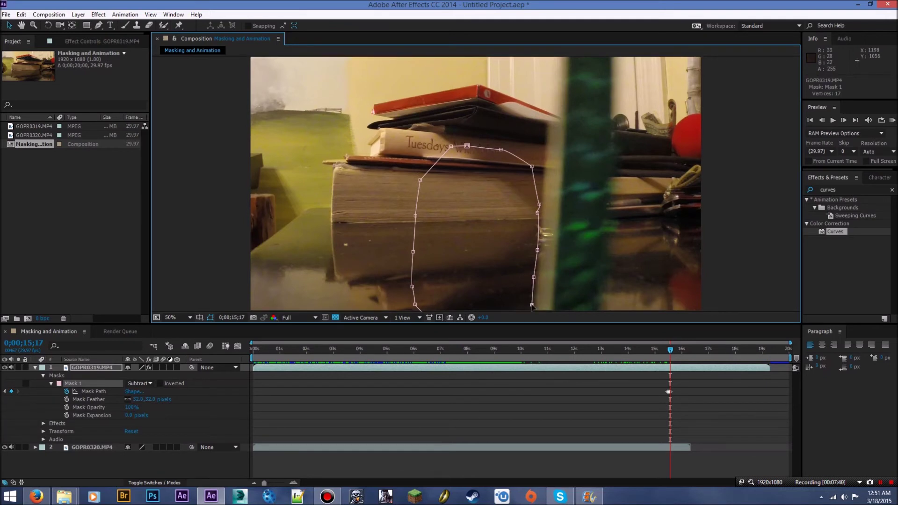
Move the upper and lower Mask 1 vertices facing the green object inward at 0;00;15;18 to follow its leading edge.
key(Page_Down)
drag(541, 204, 523, 206)
drag(532, 167, 525, 171)
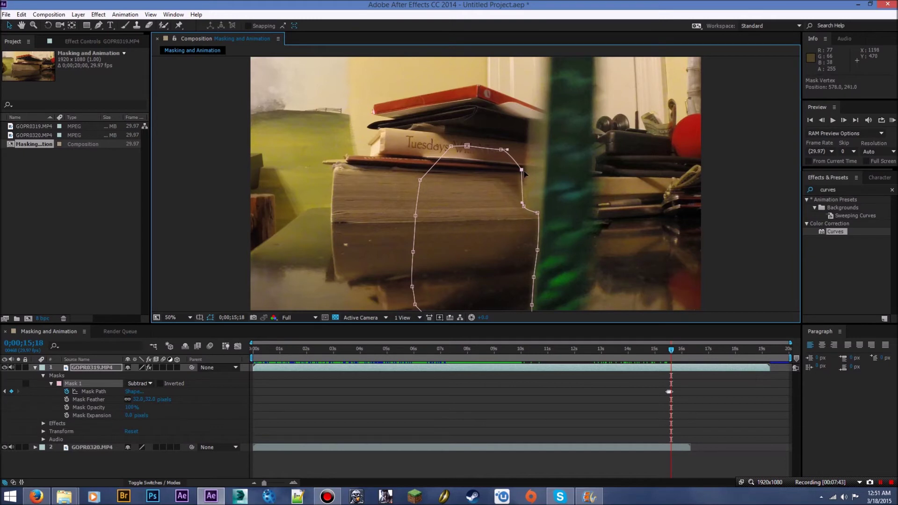
drag(538, 214, 512, 308)
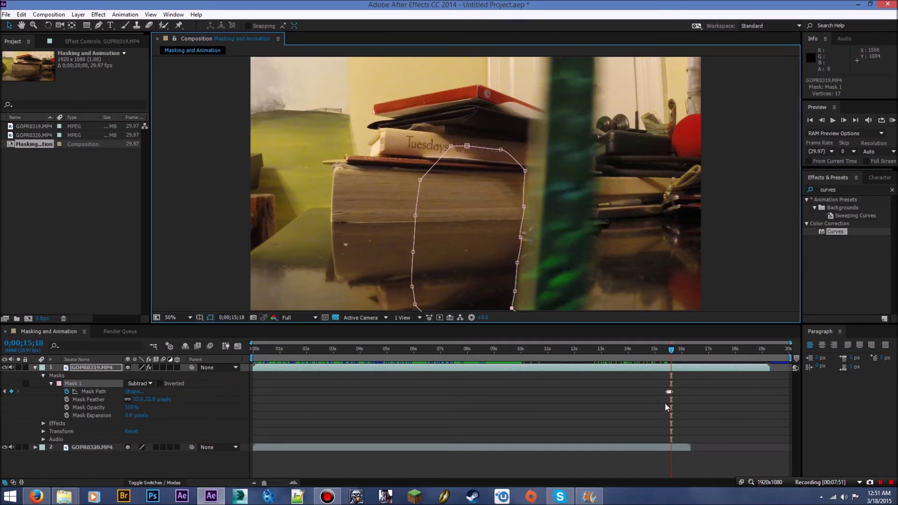
Examine the spacing of the Mask Path keyframes up close and step back through the frames to check the mask shape.
drag(268, 483, 288, 483)
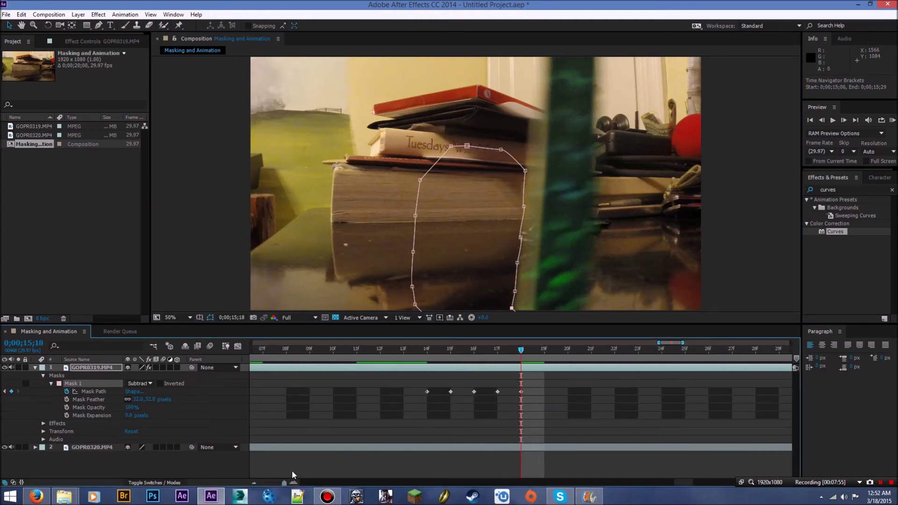
drag(284, 483, 257, 485)
key(Page_Up)
key(Page_Up)
key(Page_Up)
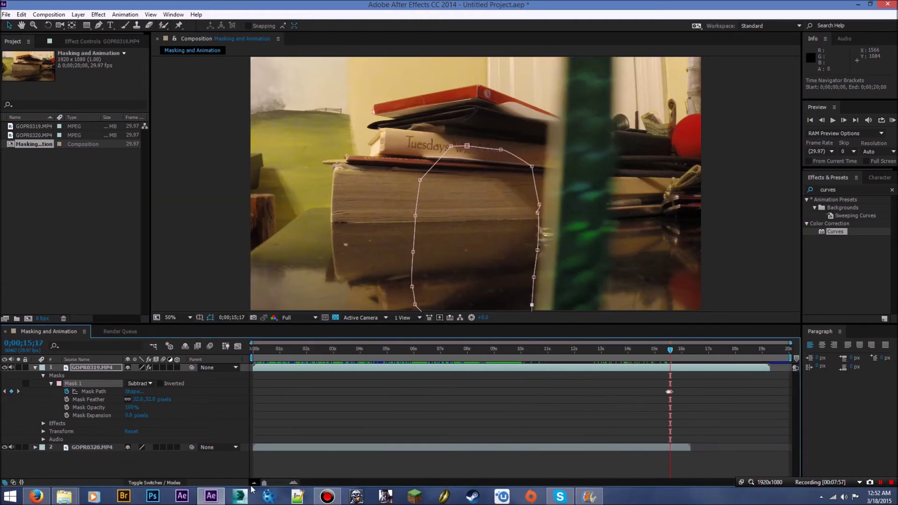
Continue frame by frame past 0;00;15;18, reshaping Mask 1 to stay ahead of the green object's leading edge.
key(Page_Down)
key(Page_Down)
key(Page_Down)
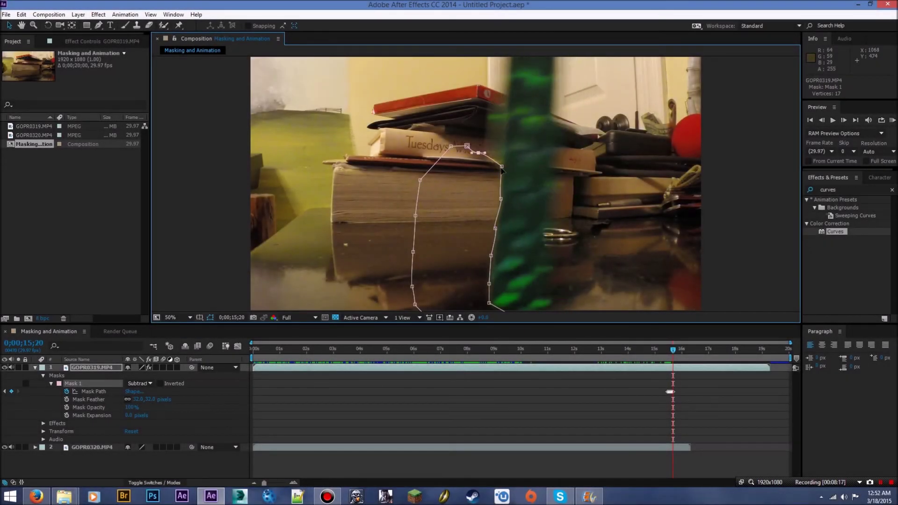
key(Page_Down)
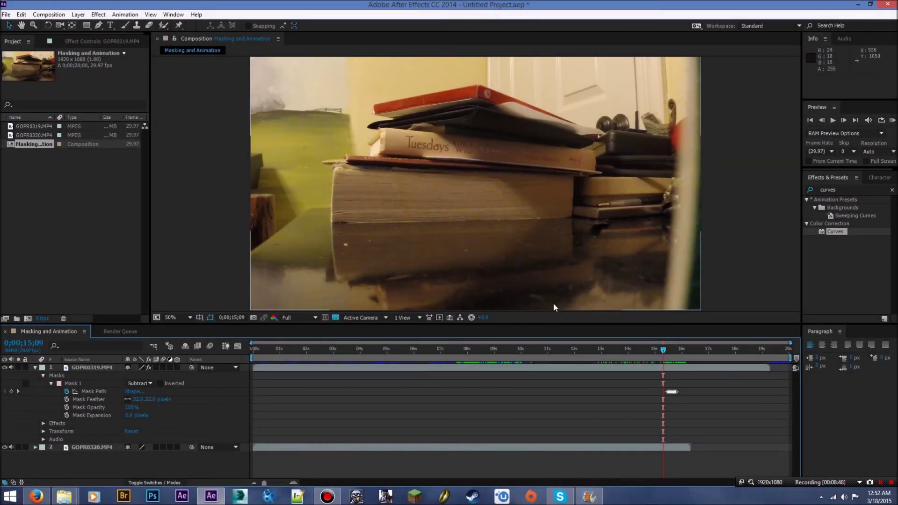
Scrub to 0;00;15;22, display the Curves effect of the GOPR0319.MP4 layer and hide the mask outline.
drag(669, 355, 673, 351)
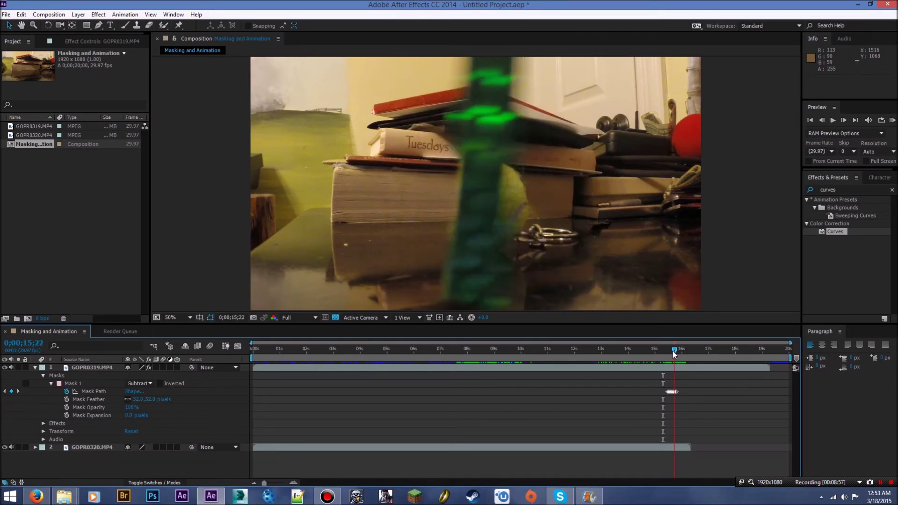
click(88, 448)
click(87, 368)
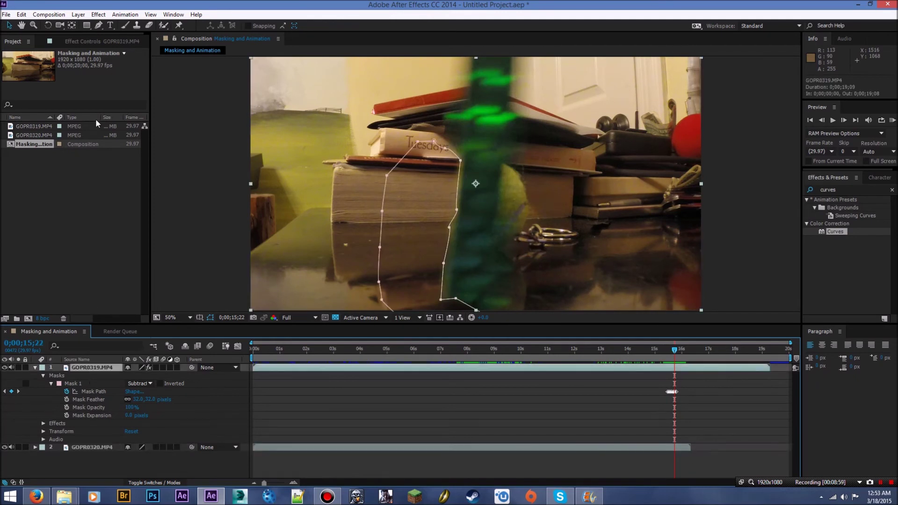
click(83, 41)
click(210, 317)
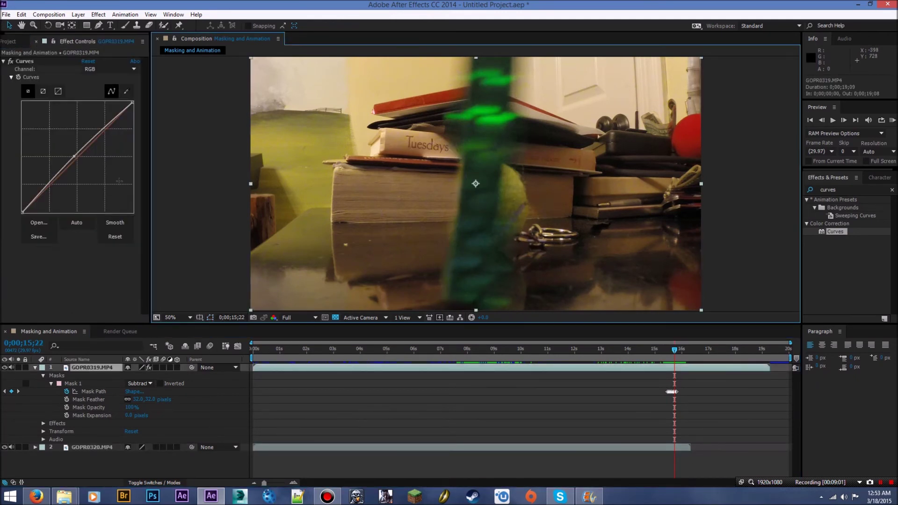
Try a slight shift of the RGB curve's midpoint on GOPR0319.MP4, comparing neighbouring frames, and scrub to 0;00;15;07.
drag(75, 155, 76, 157)
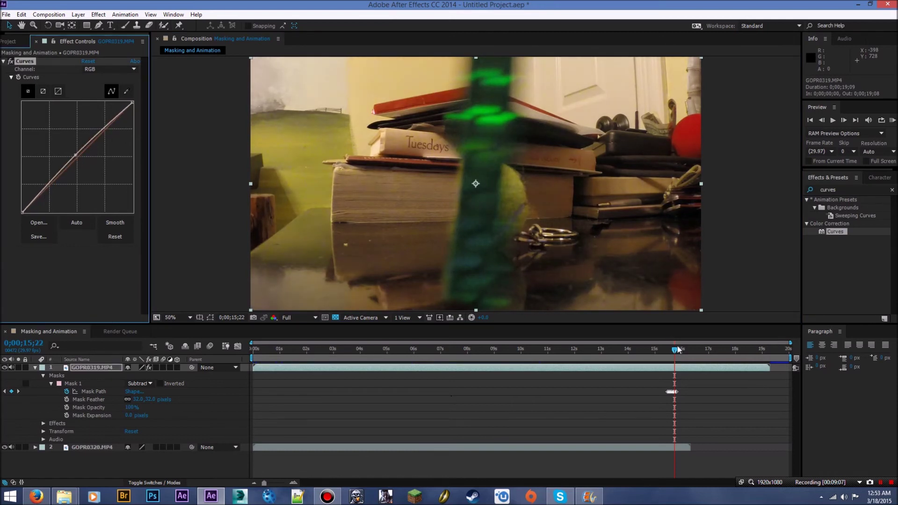
drag(675, 352, 677, 351)
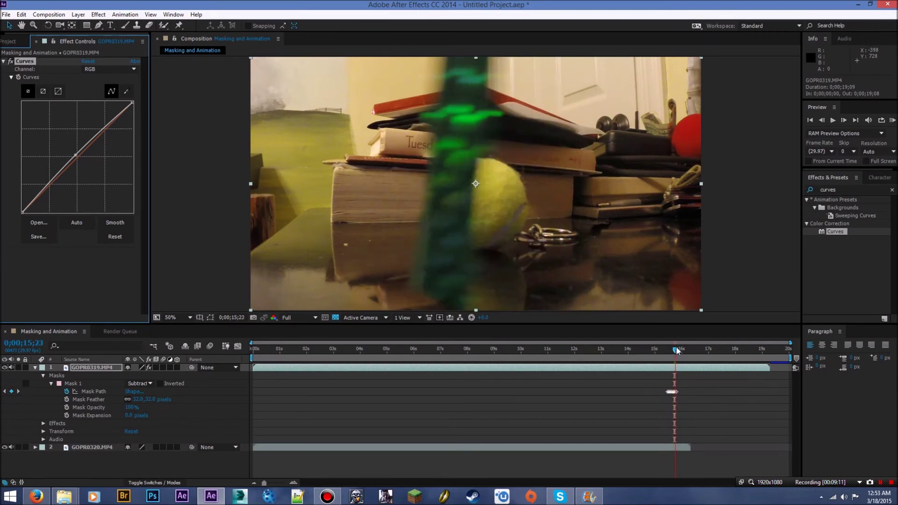
mouse_move(75, 155)
mouse_down()
mouse_move(70, 149)
mouse_move(75, 156)
mouse_up()
drag(677, 351, 663, 354)
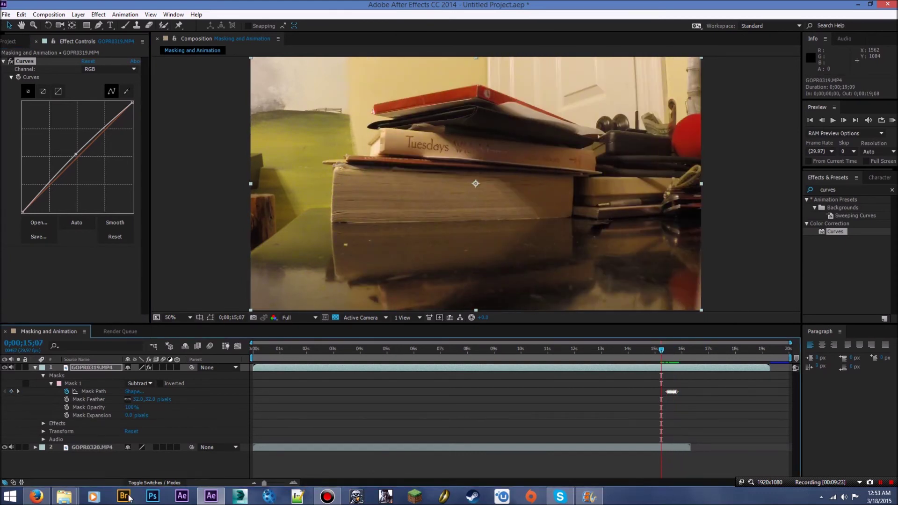
Set the work area to start at 0;00;14;29 and run a RAM preview of it.
click(892, 120)
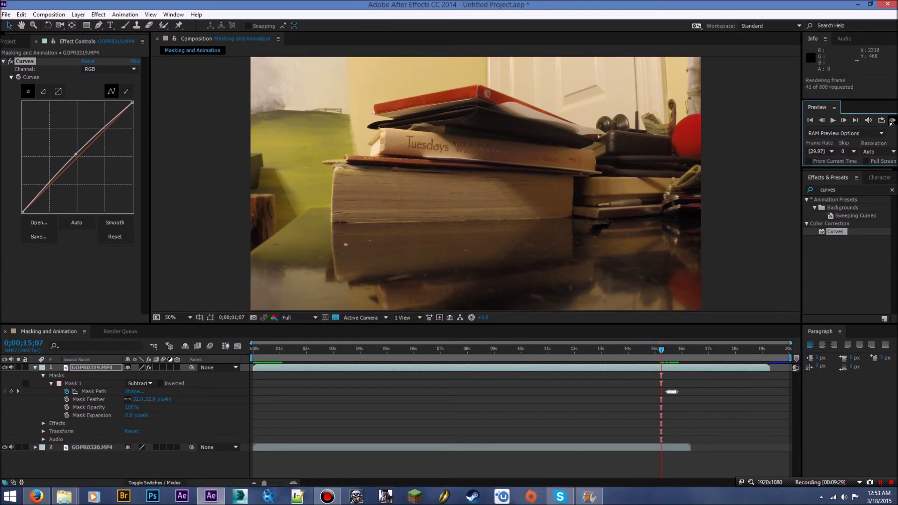
click(281, 359)
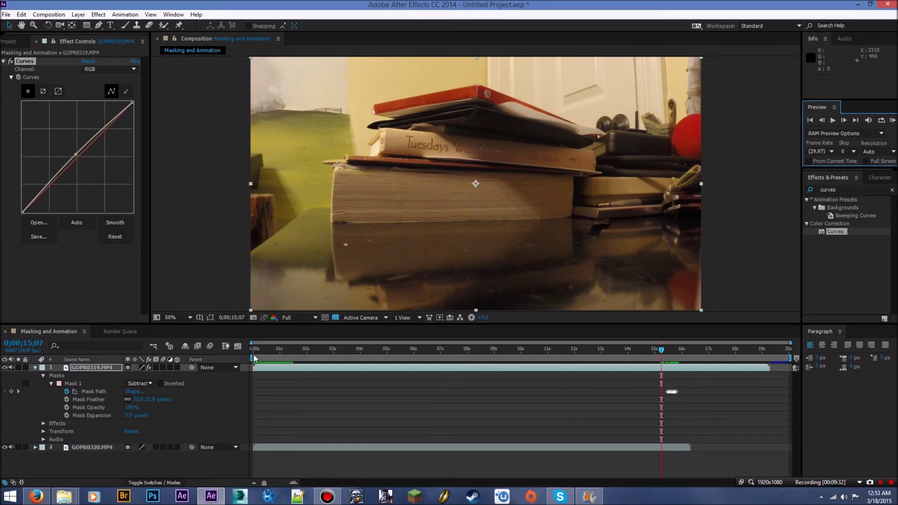
drag(252, 358, 653, 357)
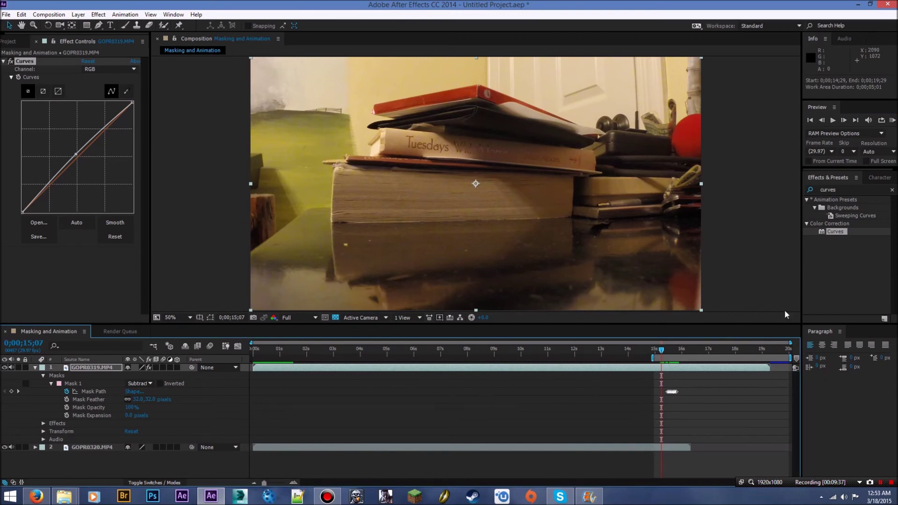
click(893, 121)
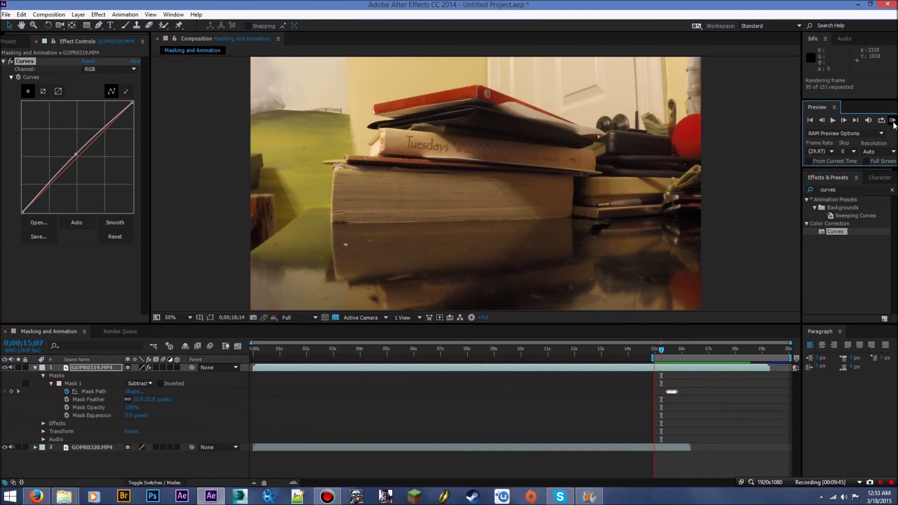
click(893, 123)
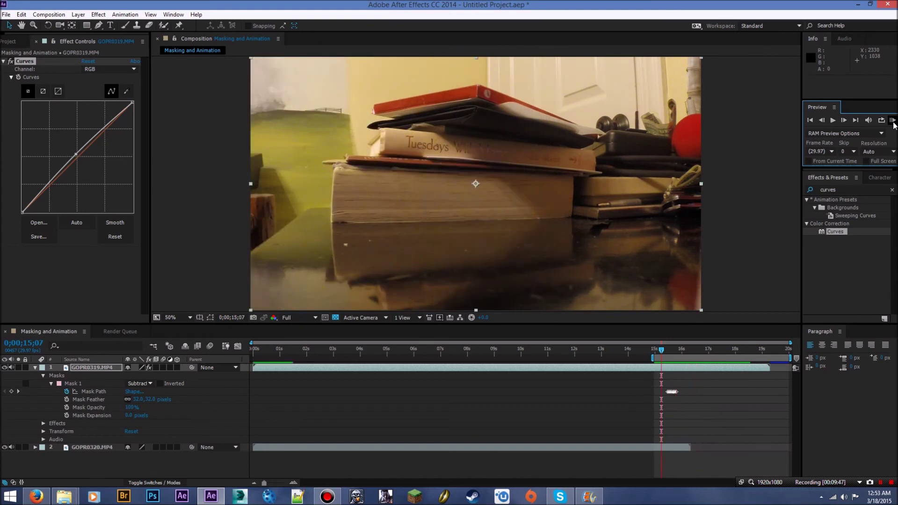
Readjust the midpoint of the RGB curve on GOPR0319.MP4 at 0;00;15;21 and play a RAM preview of the work area.
drag(661, 354, 673, 353)
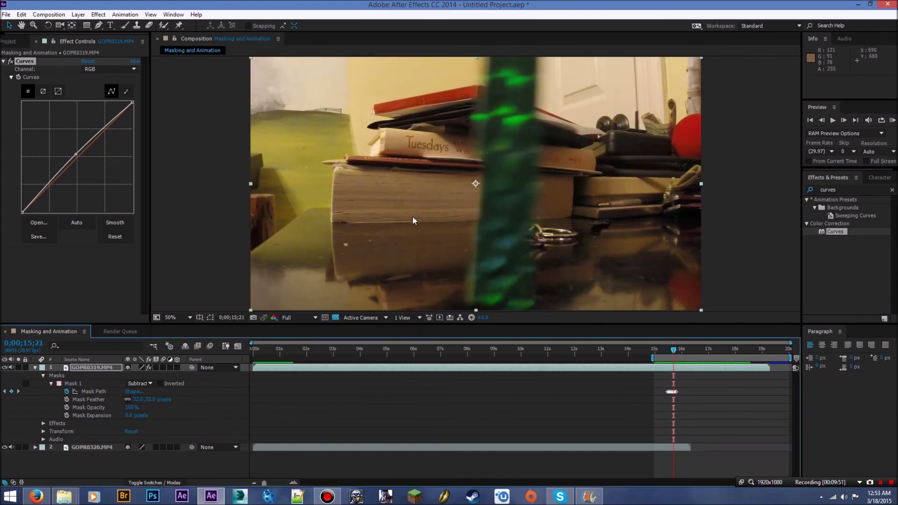
drag(76, 154, 74, 157)
click(893, 120)
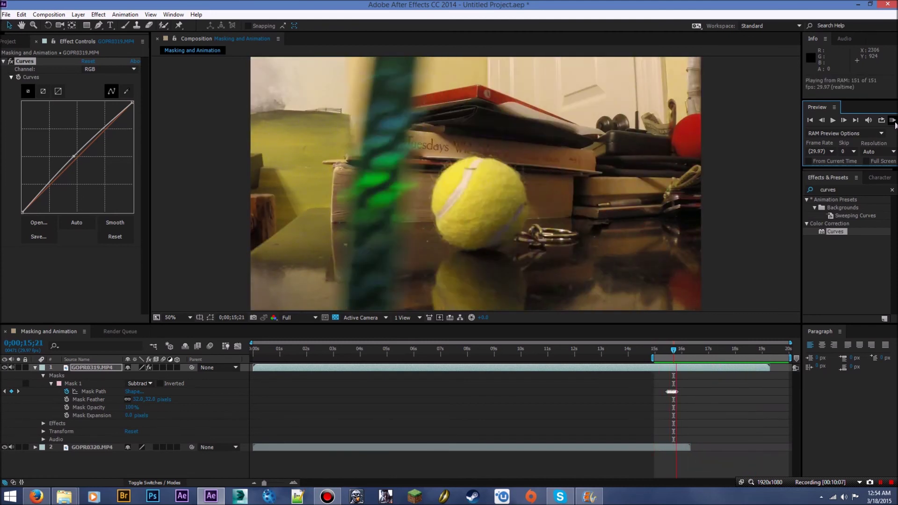
click(894, 123)
Show the mask outline and scrub between 0;00;16;02 and 0;00;15;17 to examine how the GOPR0319.MP4 mask moves ahead of the green object.
drag(672, 352, 683, 351)
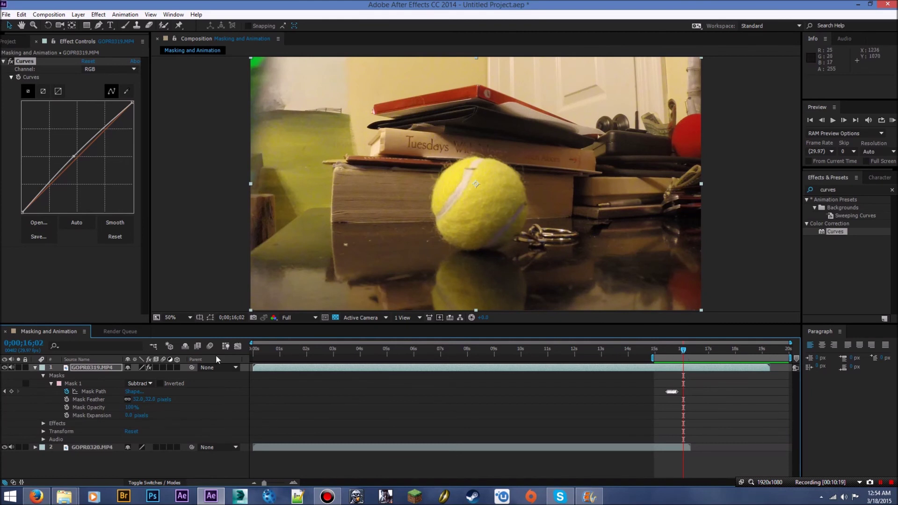
click(210, 318)
drag(682, 354, 679, 354)
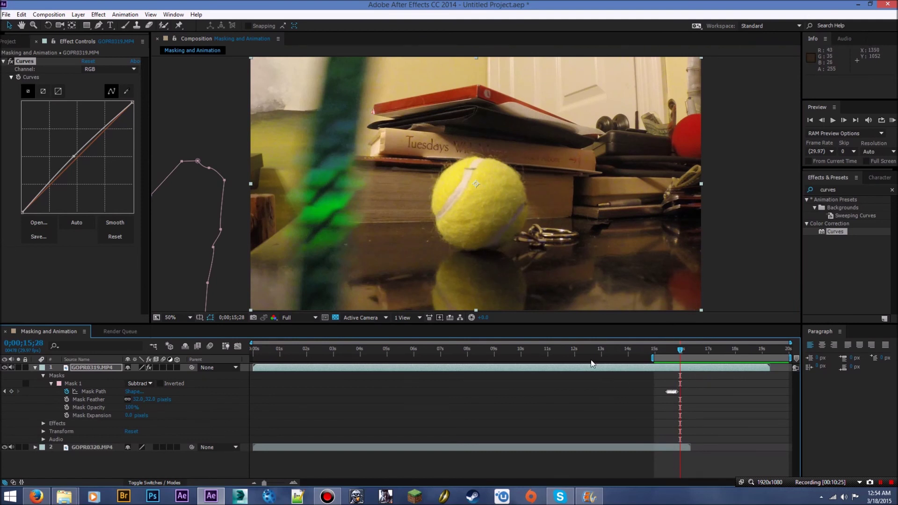
click(95, 368)
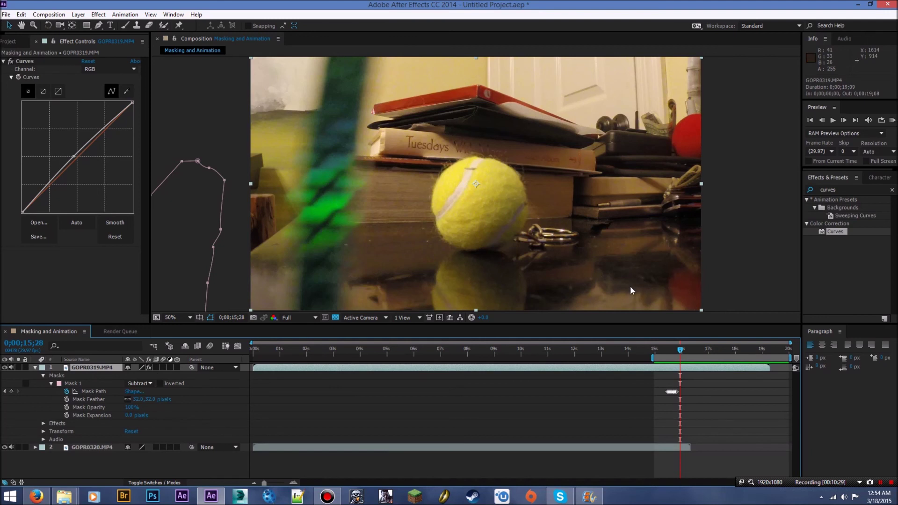
drag(681, 353, 676, 352)
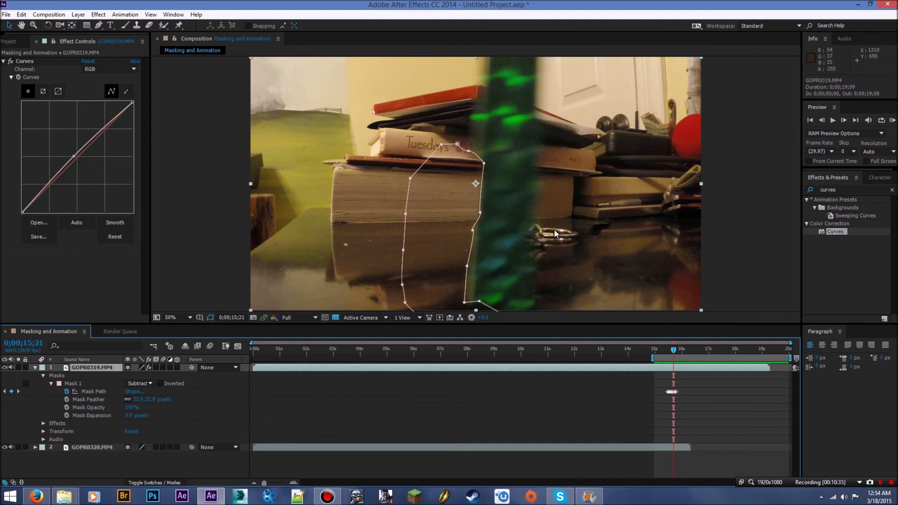
drag(675, 354, 678, 352)
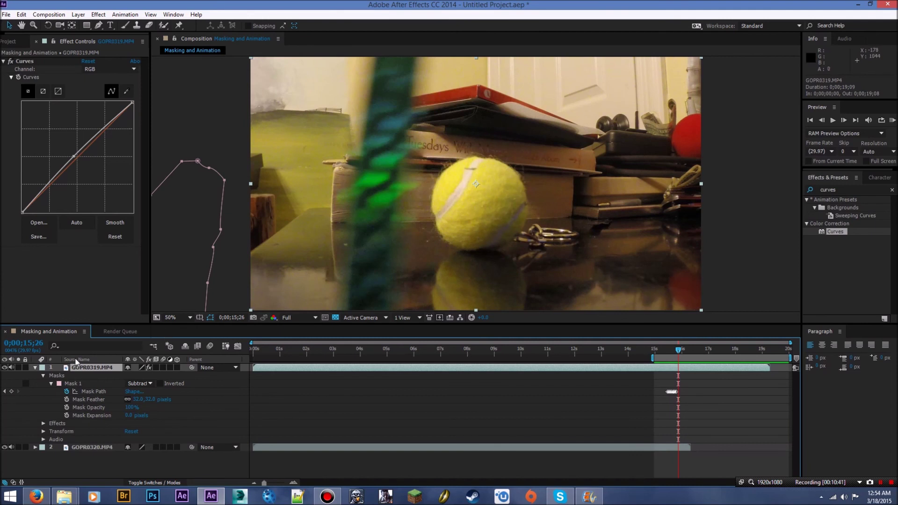
click(176, 469)
drag(678, 351, 670, 353)
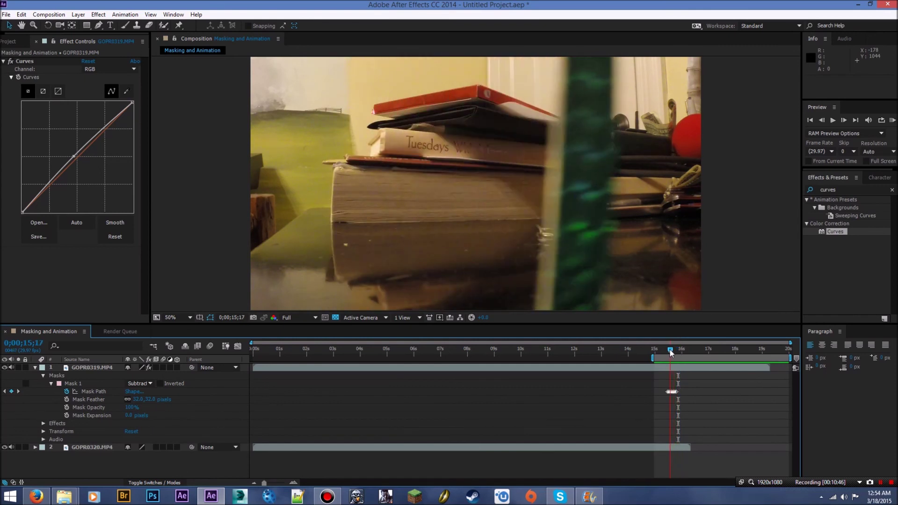
Collapse the GOPR0319.MP4 layer's properties, show the project items again and select the GOPR0319.MP4 layer.
click(35, 368)
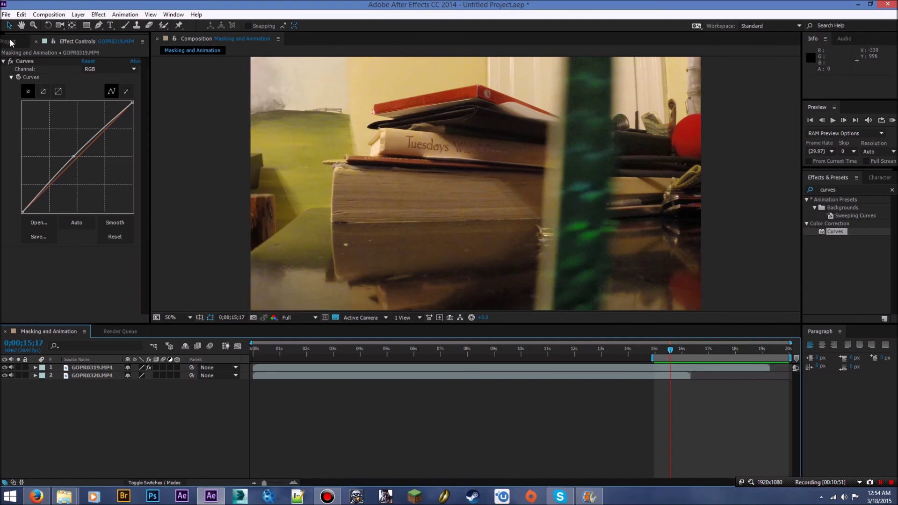
click(11, 42)
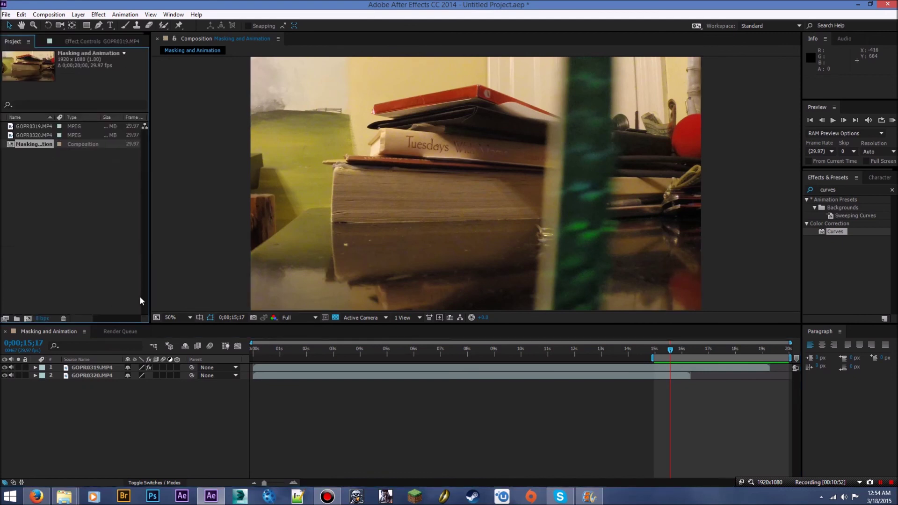
click(91, 376)
click(80, 368)
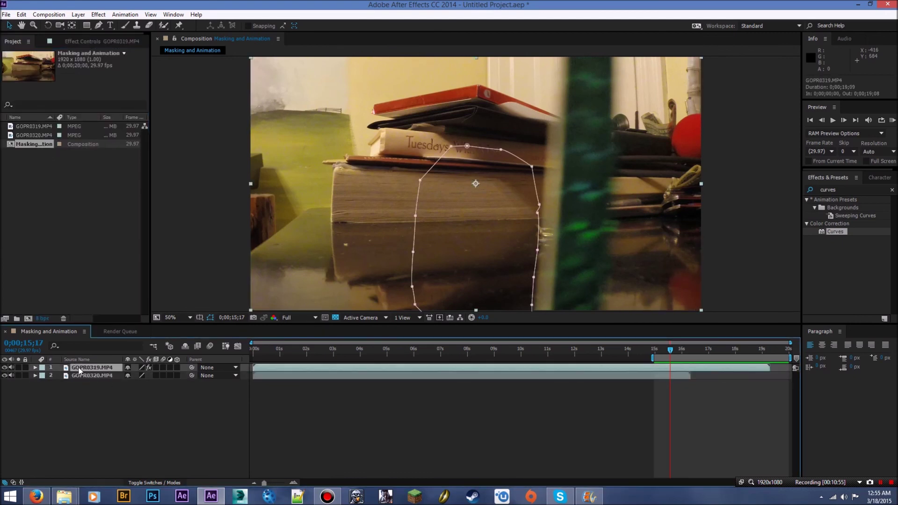
Delete the GOPR0319.MP4 layer and extend the work area back to the start of the composition.
key(Delete)
drag(479, 192, 500, 200)
drag(652, 358, 251, 357)
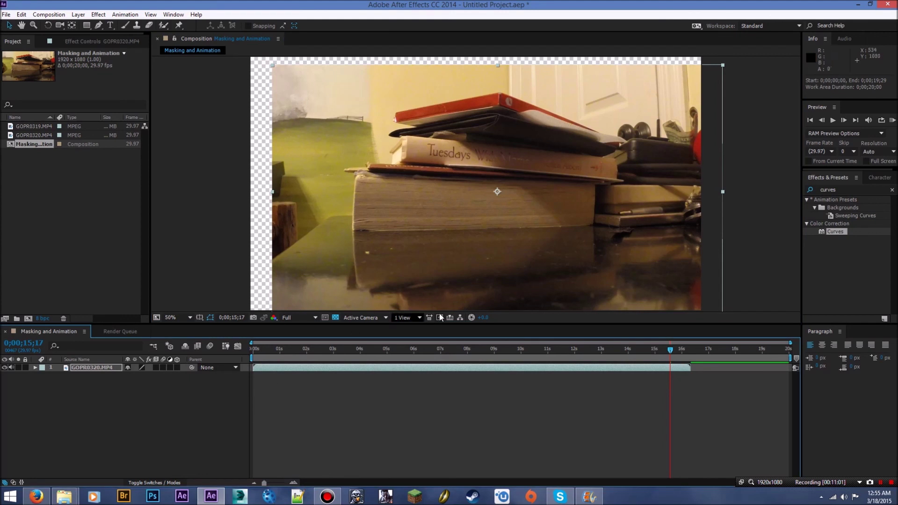
Move the GOPR0320.MP4 clip to position 942, 576 in the frame and expand its Transform properties with Position selected.
drag(452, 241, 424, 227)
click(88, 368)
click(35, 368)
click(43, 375)
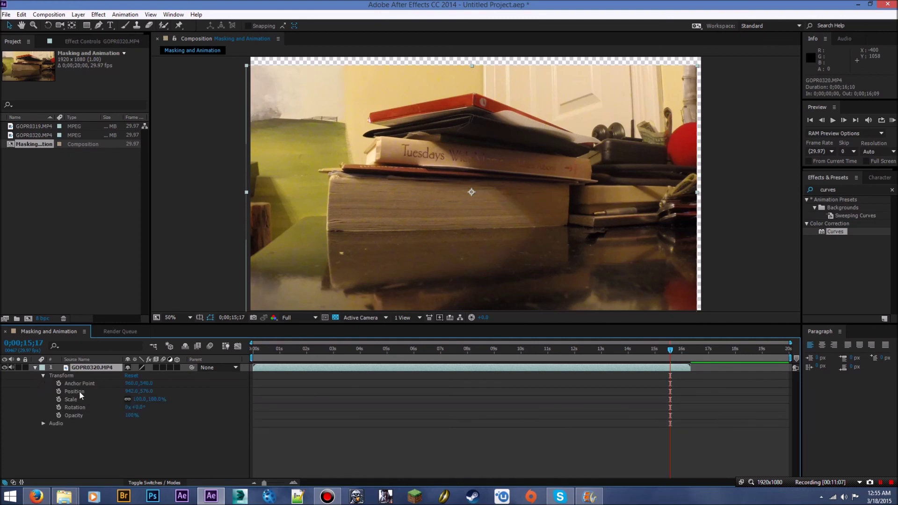
click(75, 391)
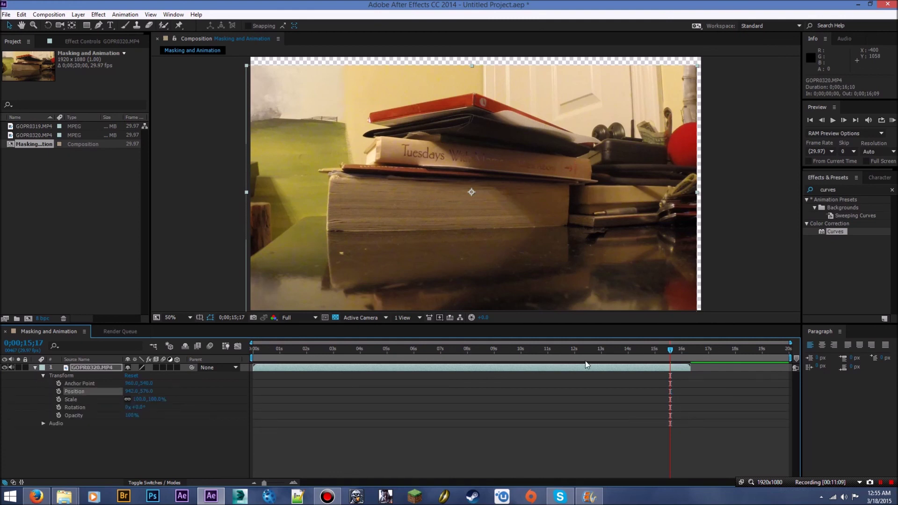
Keyframe GOPR0320.MP4's Position at 0;00;00;25 and shift the clip to 1436, 488 at about 3 seconds, finishing at 0;00;00;16.
drag(574, 349, 252, 358)
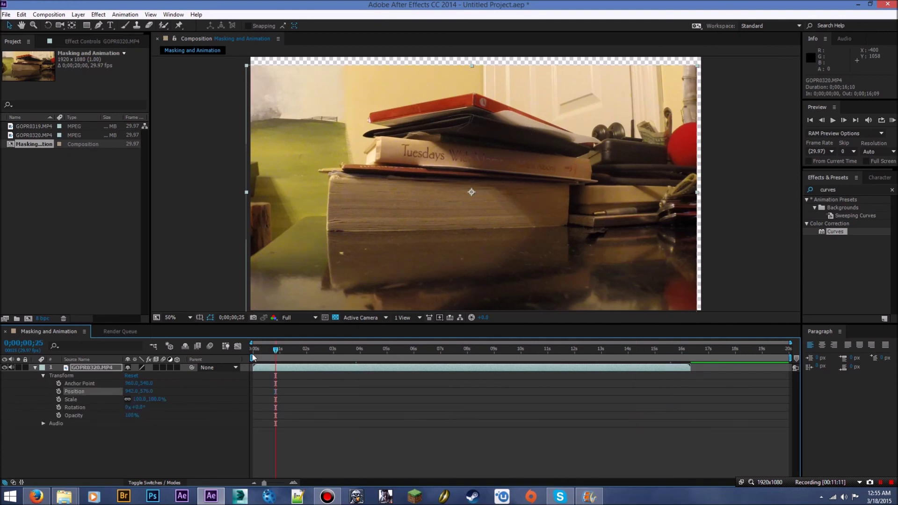
click(59, 392)
drag(277, 354, 341, 350)
drag(313, 234, 414, 237)
drag(341, 351, 268, 352)
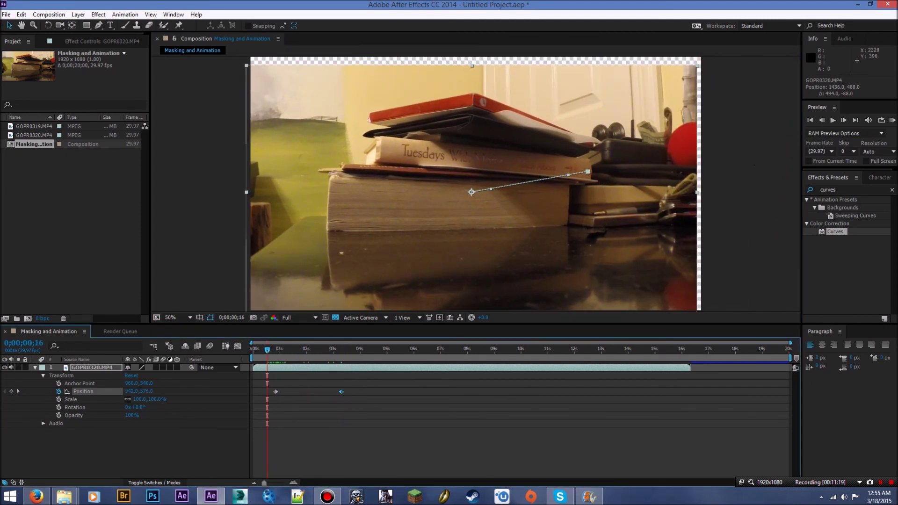
Run a RAM preview of the GOPR0320.MP4 position animation and stop the playback.
click(892, 120)
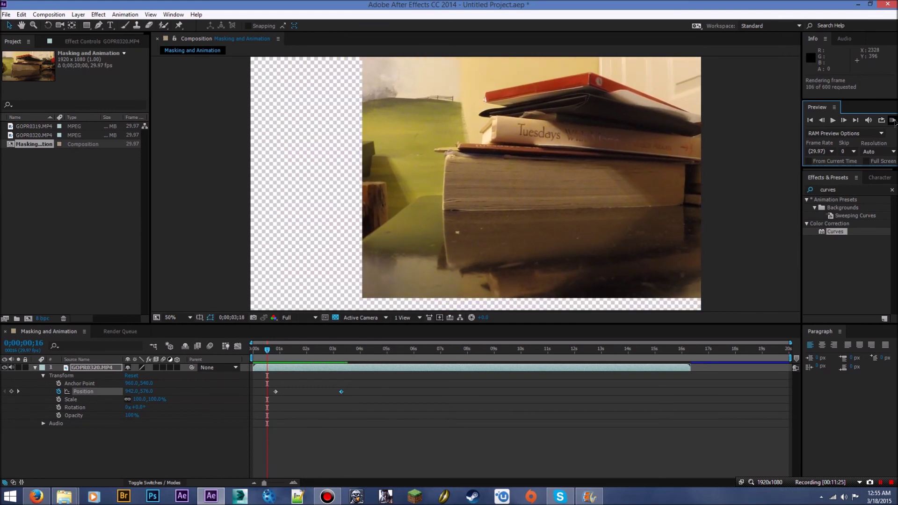
click(894, 122)
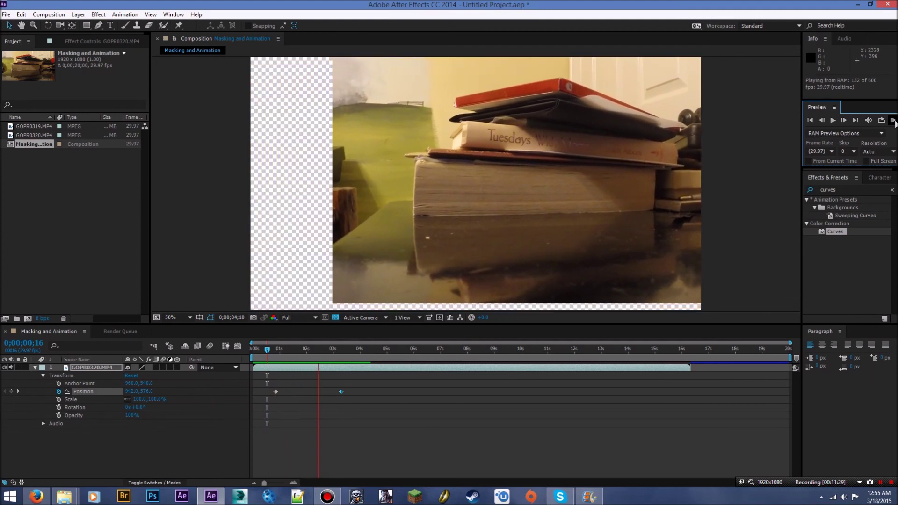
key(space)
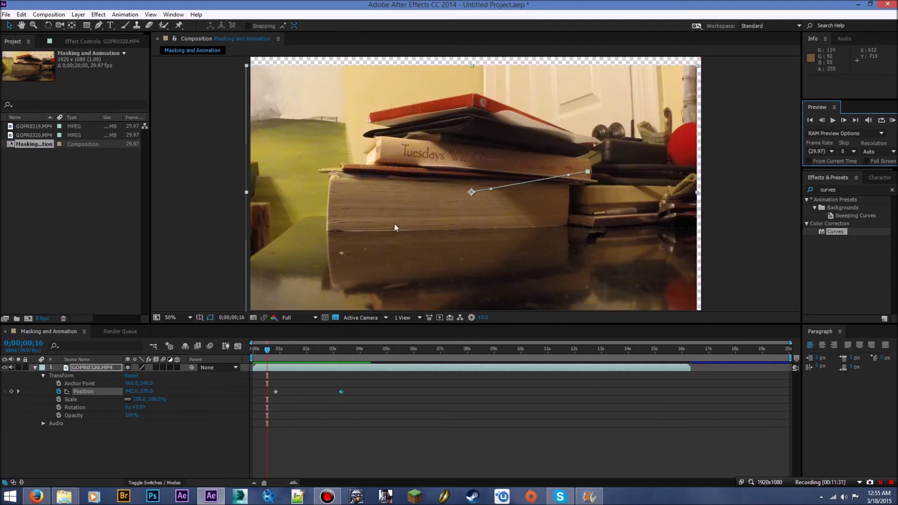
Nudge GOPR0320.MP4 up and to the right to position 956, 536 at 0;00;00;16 so it fills the frame.
key(shift+Up)
key(shift+Up)
key(shift+Up)
key(shift+Up)
key(shift+Right)
key(Right)
key(Right)
key(Right)
key(Right)
click(395, 229)
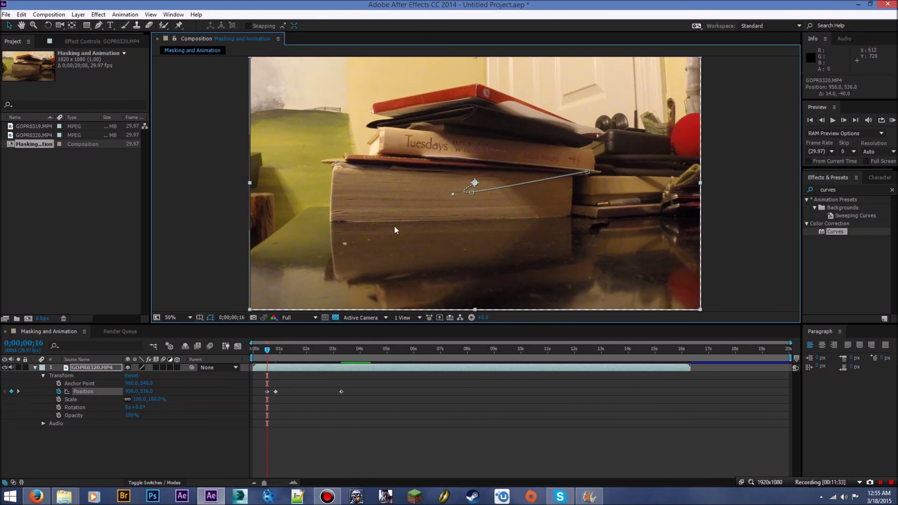